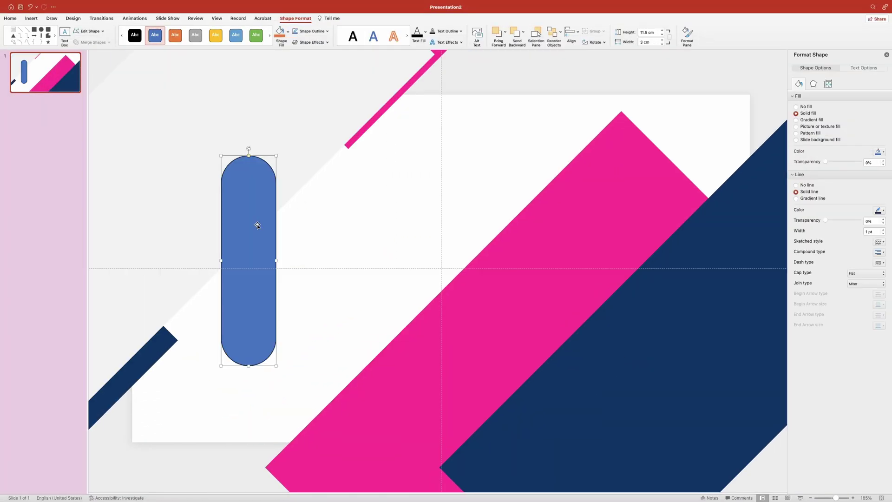
Step: Preview the finished diagonal city-photo title slide, then start from a blank presentation
drag(258, 226, 319, 227)
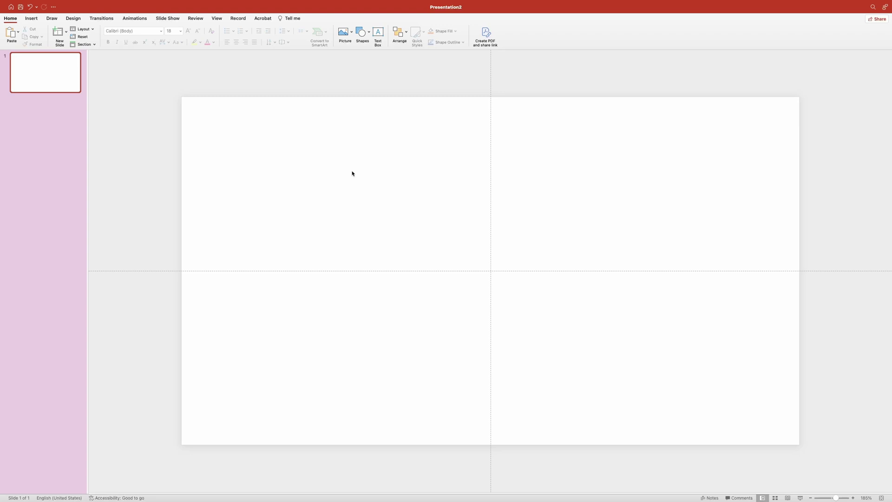
Step: Apply the bg.jpeg neon city photo as the slide's picture-fill background
right_click(352, 173)
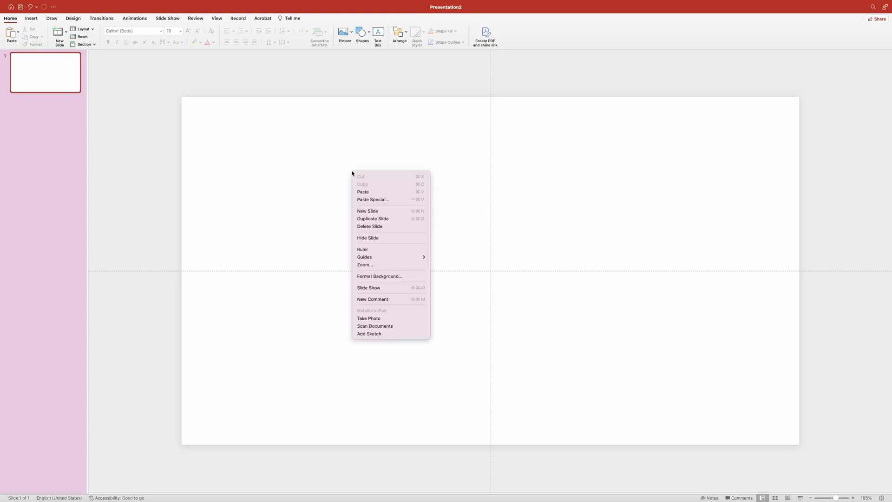
click(379, 276)
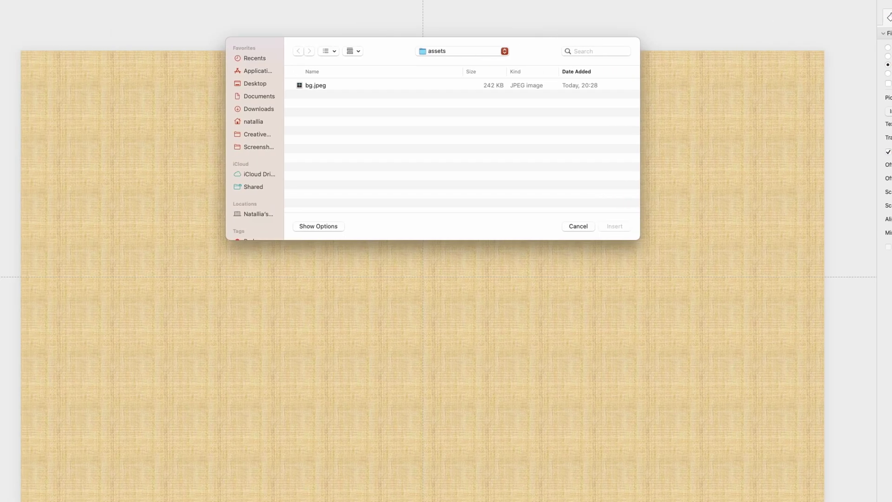
click(314, 86)
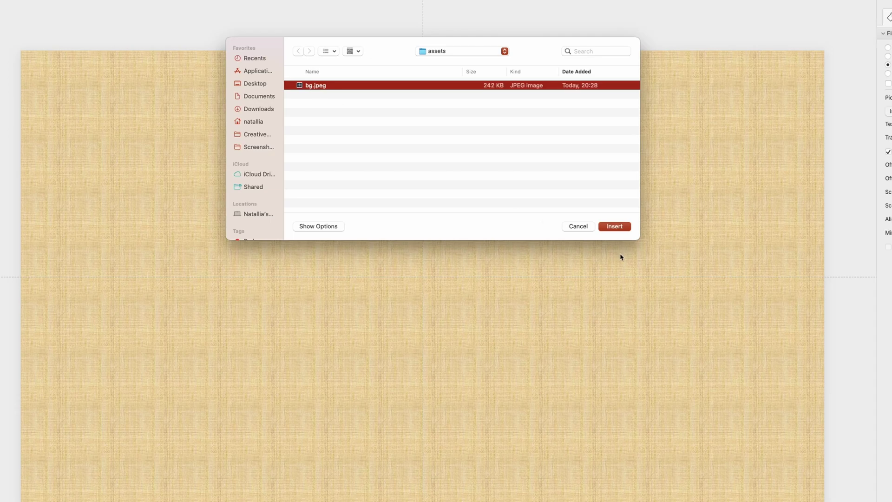
click(615, 227)
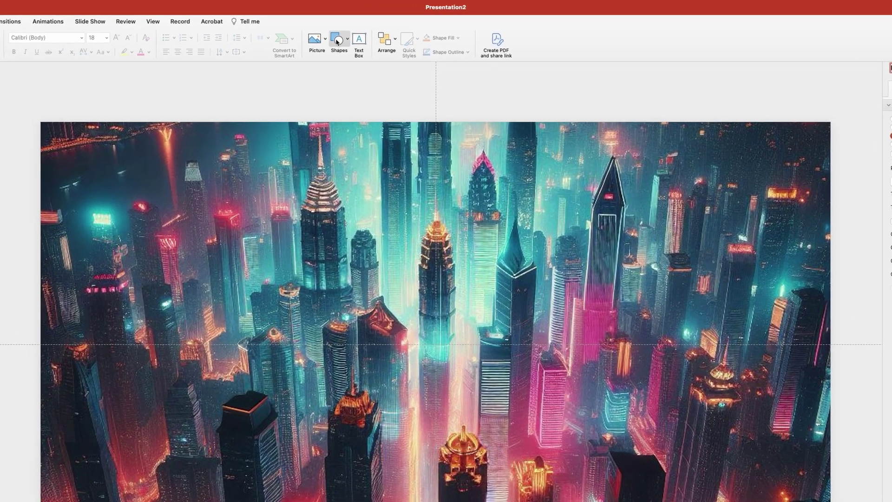
click(362, 31)
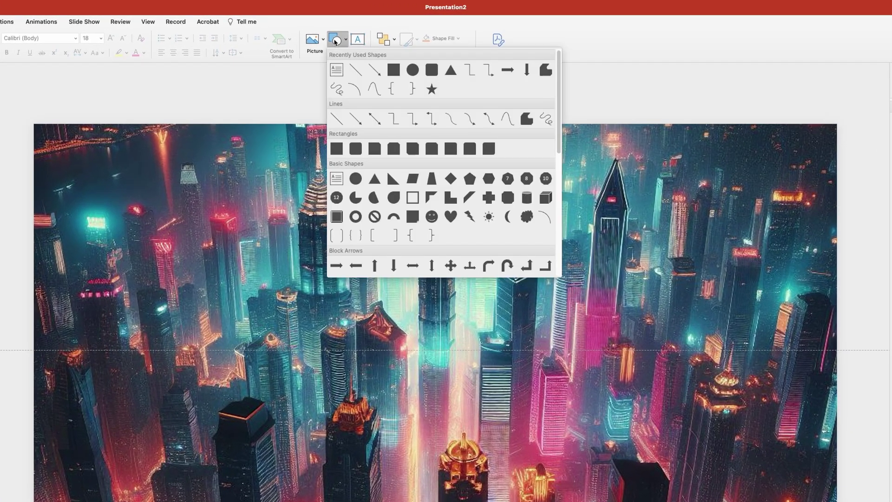
Step: Draw a corner-to-corner rectangle over the whole slide and fill it white
click(393, 70)
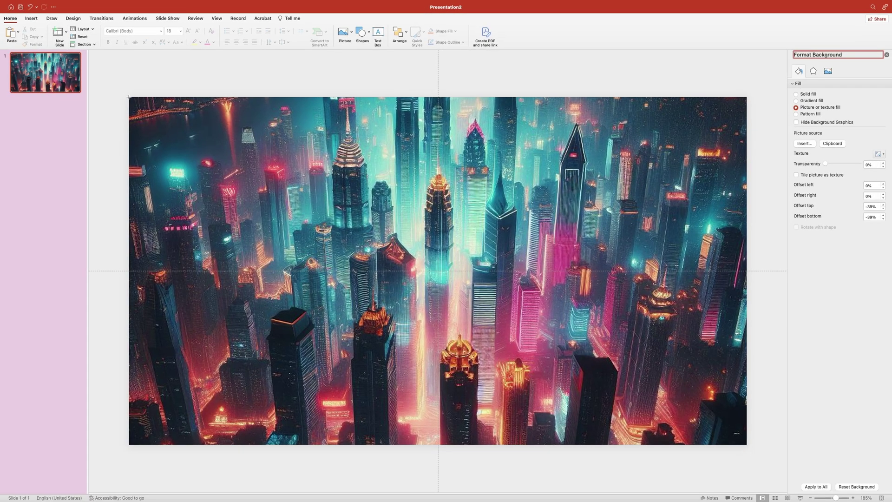
drag(129, 97, 746, 445)
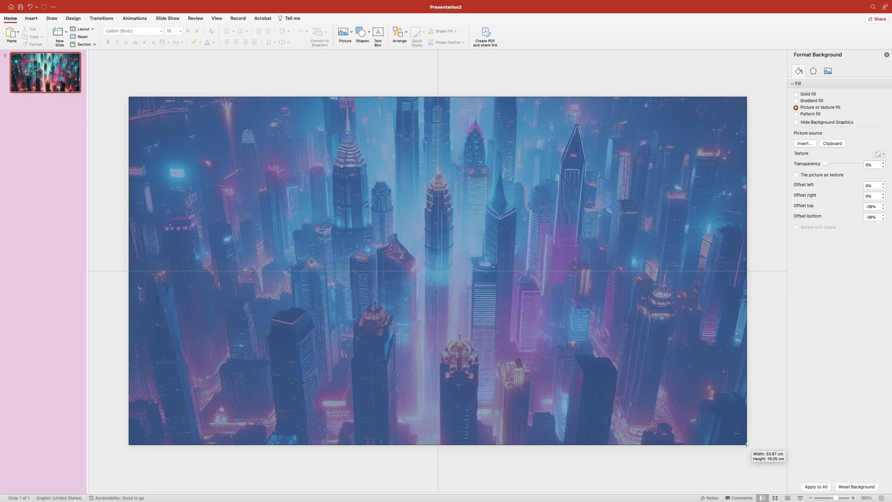
drag(746, 445, 746, 445)
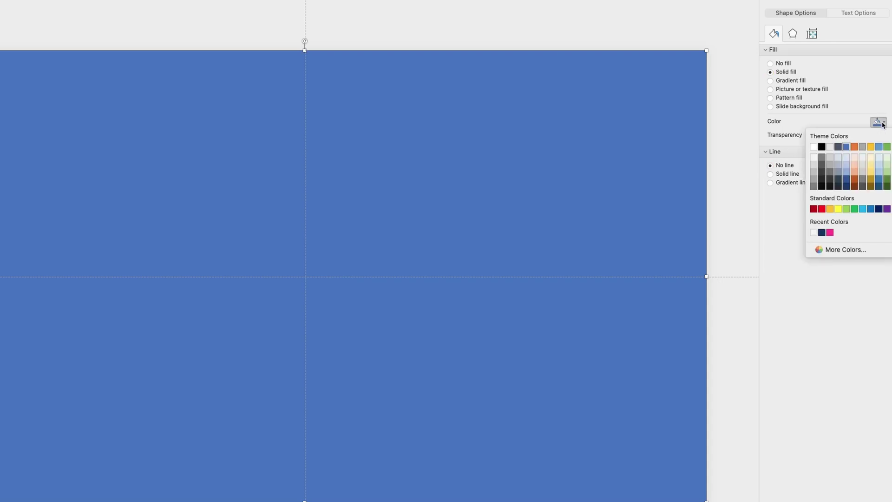
click(815, 147)
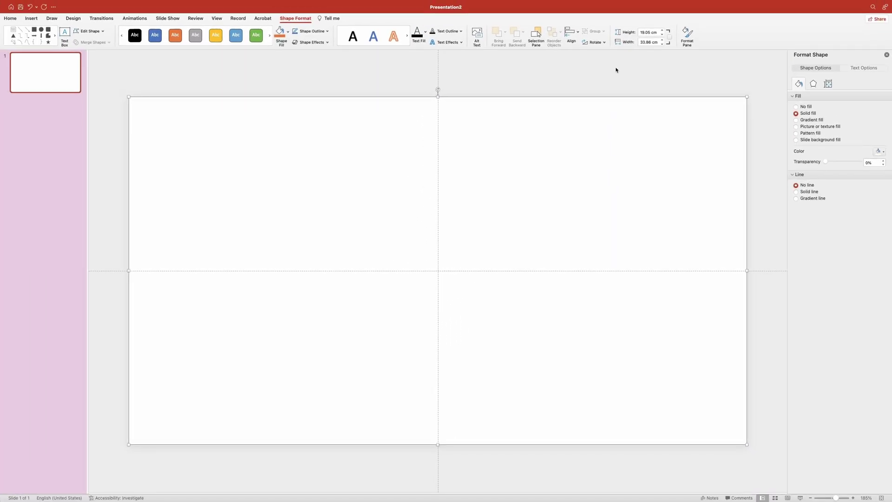
click(616, 70)
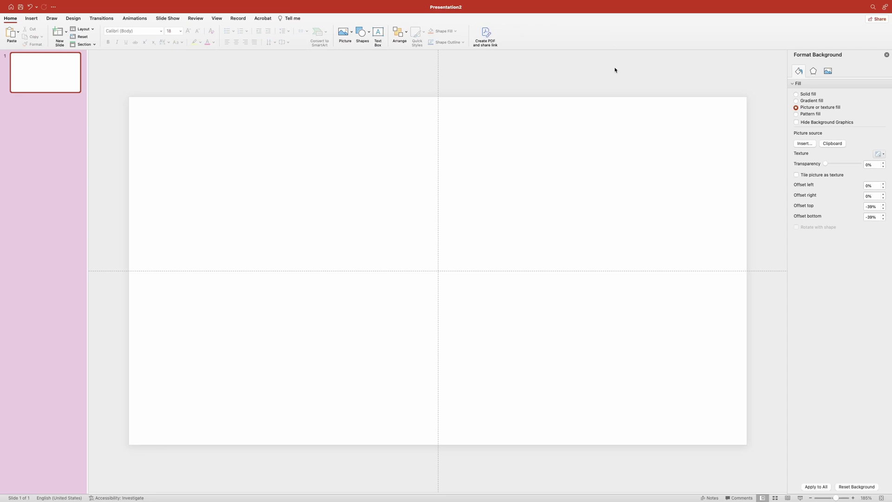
Step: Draw a wide rectangle across the upper slide with no outline and hex ff34b3 pink fill
click(367, 33)
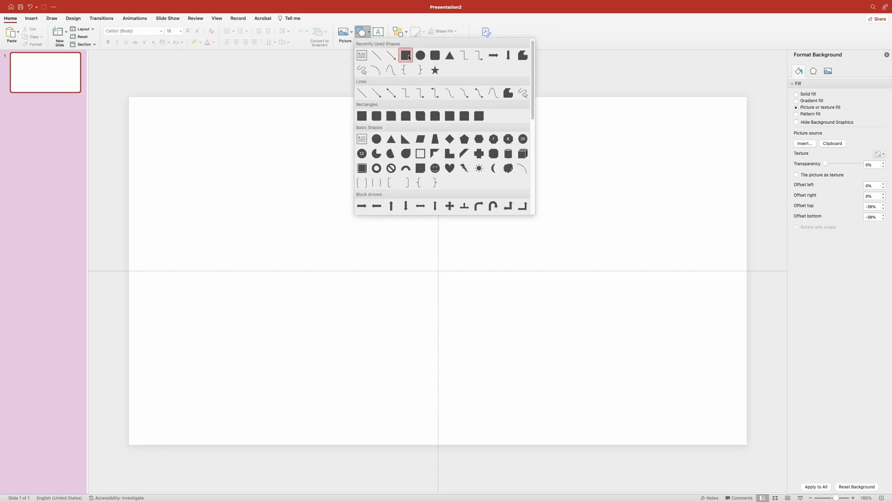
click(406, 56)
mouse_move(227, 126)
mouse_down()
mouse_move(534, 343)
mouse_move(730, 288)
mouse_up()
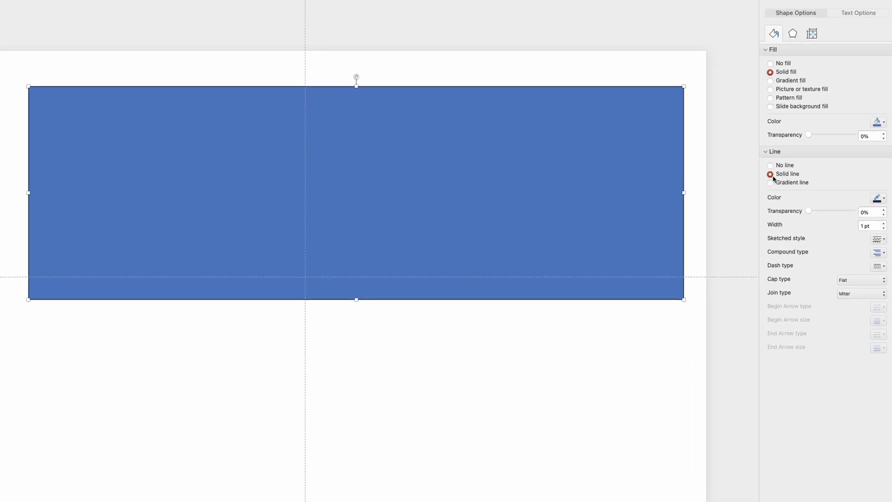
click(797, 185)
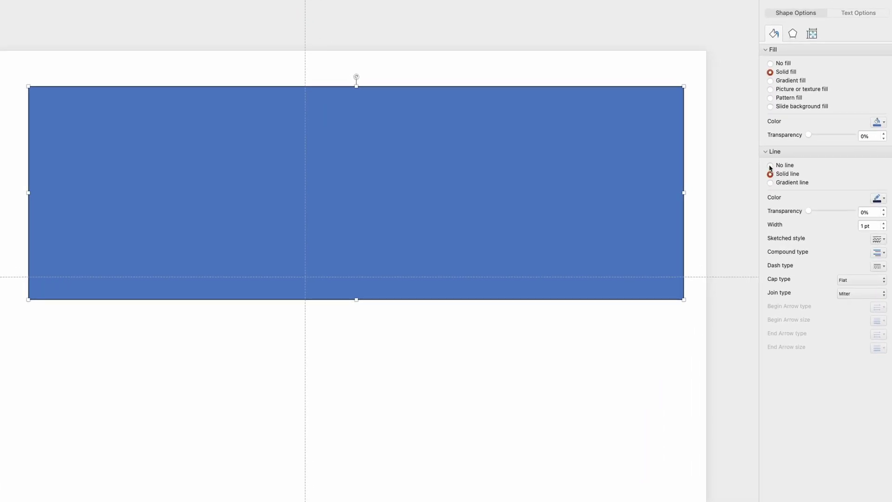
click(881, 123)
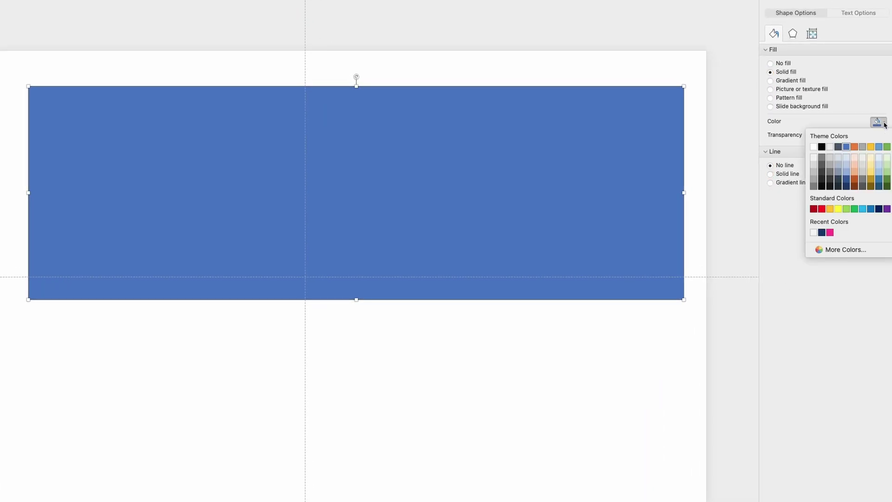
click(855, 252)
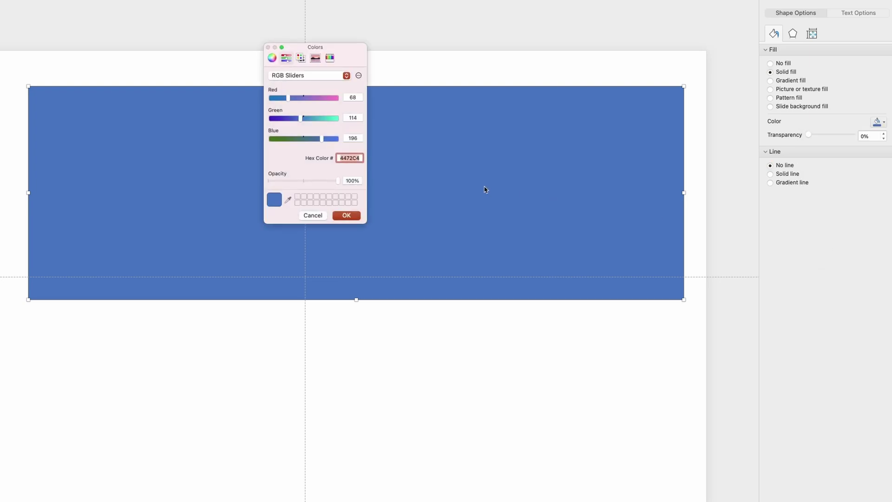
text(ff34)
text(b3)
click(347, 215)
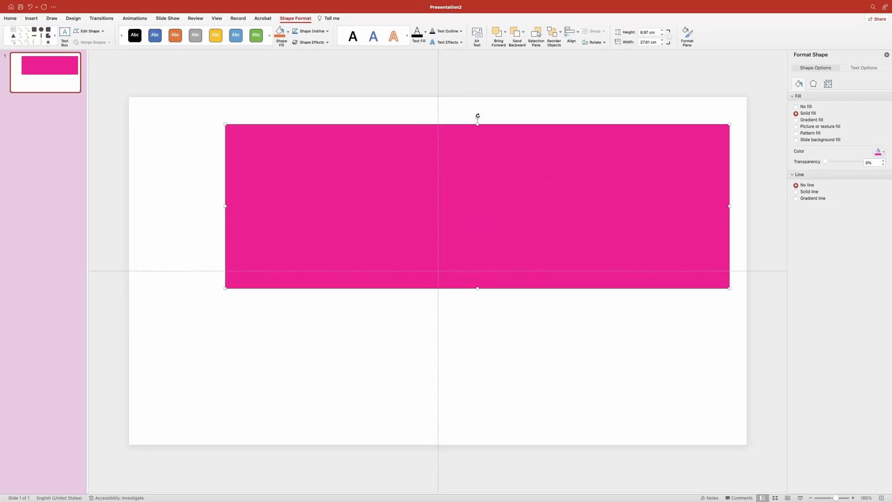
Step: Rotate the pink band to 315° and move it toward the lower right
drag(478, 115, 410, 110)
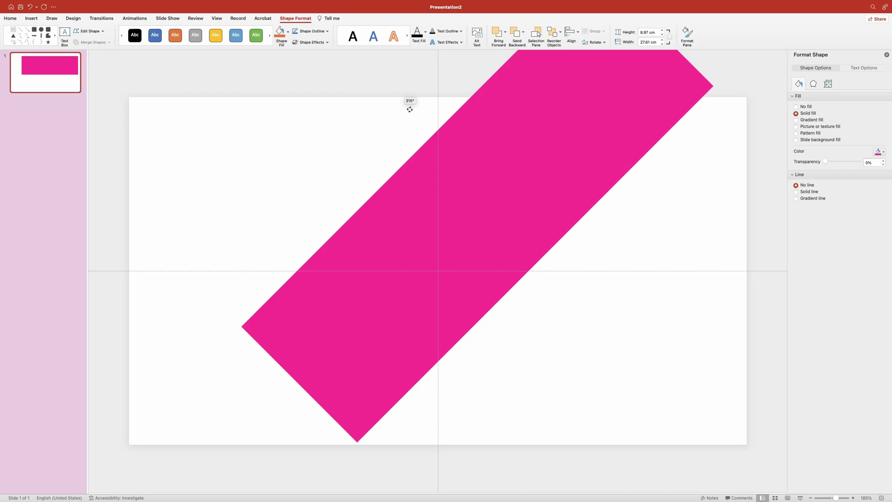
drag(558, 123, 583, 270)
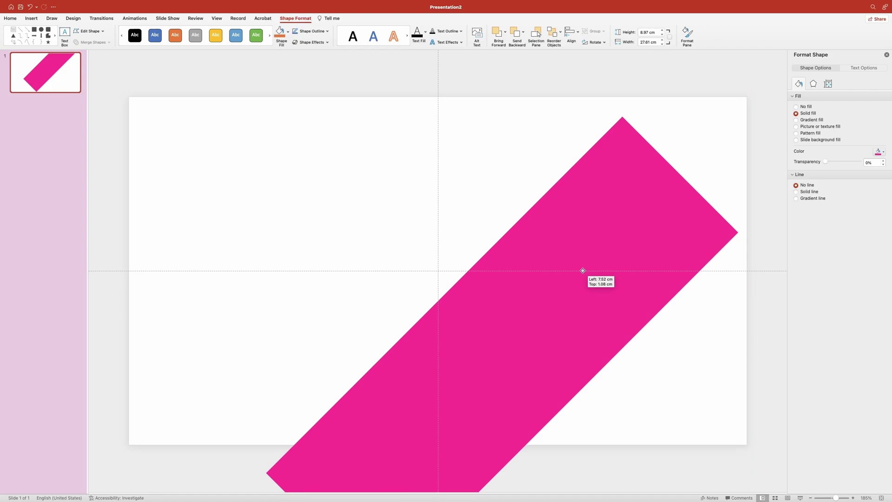
drag(583, 271, 582, 270)
Step: Duplicate the band to its right, stretch it to 11.84 cm tall, and fill it navy 0d3367
alt+drag(556, 243, 724, 241)
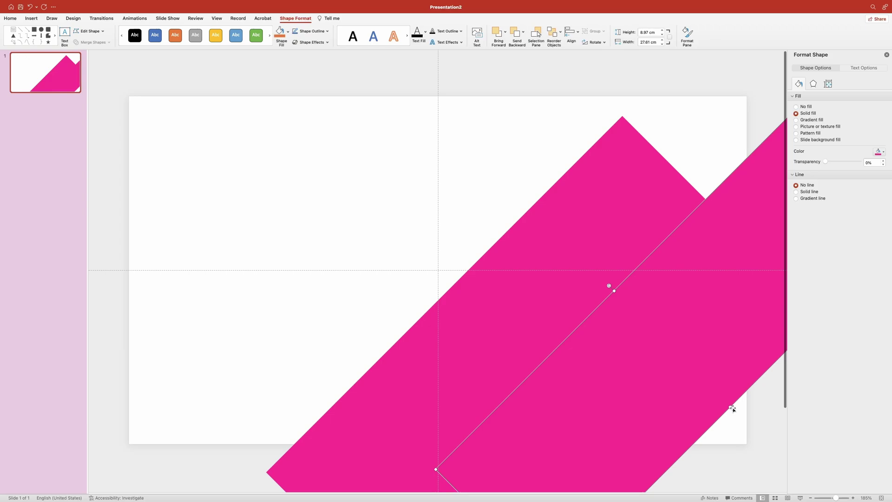
drag(733, 409, 768, 444)
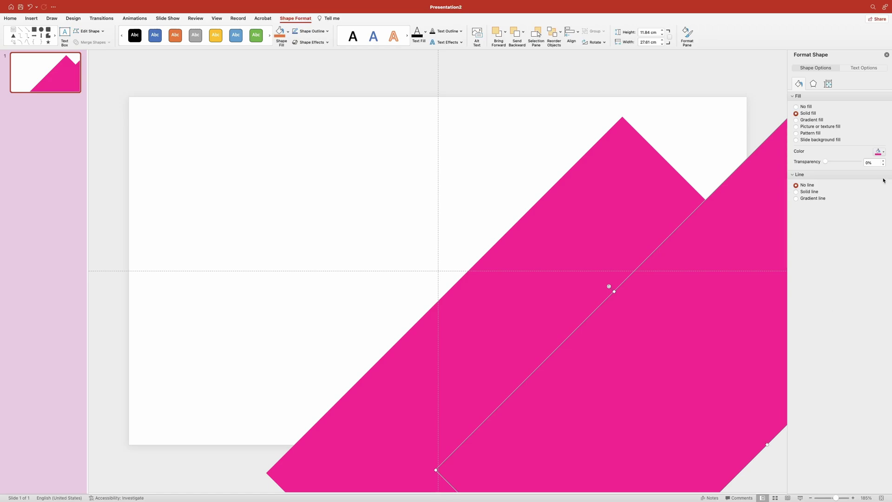
click(880, 152)
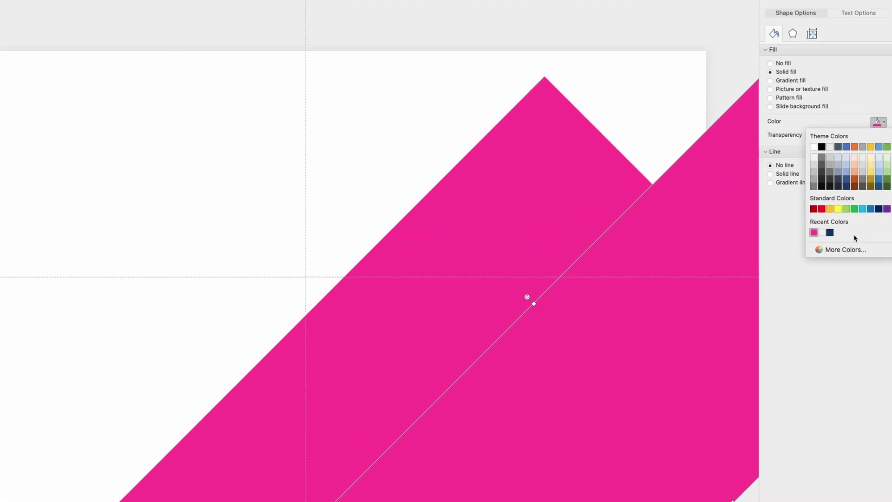
click(846, 250)
text(0d)
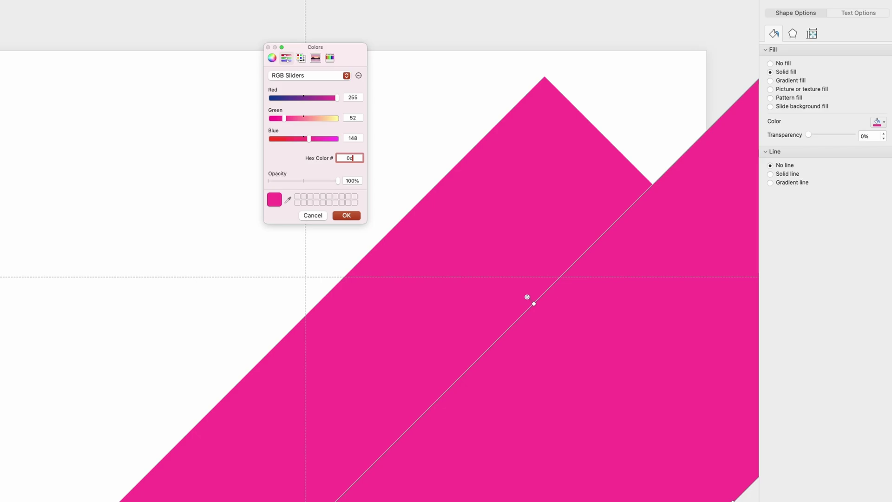
text(3367)
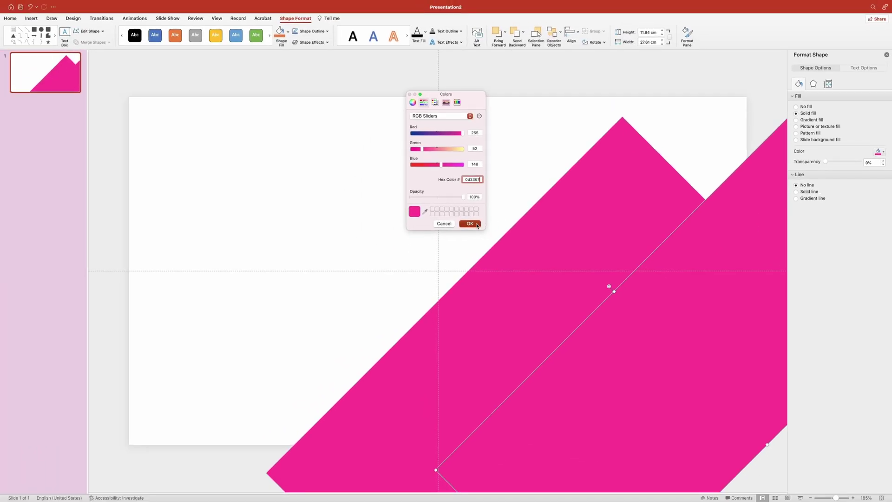
click(403, 219)
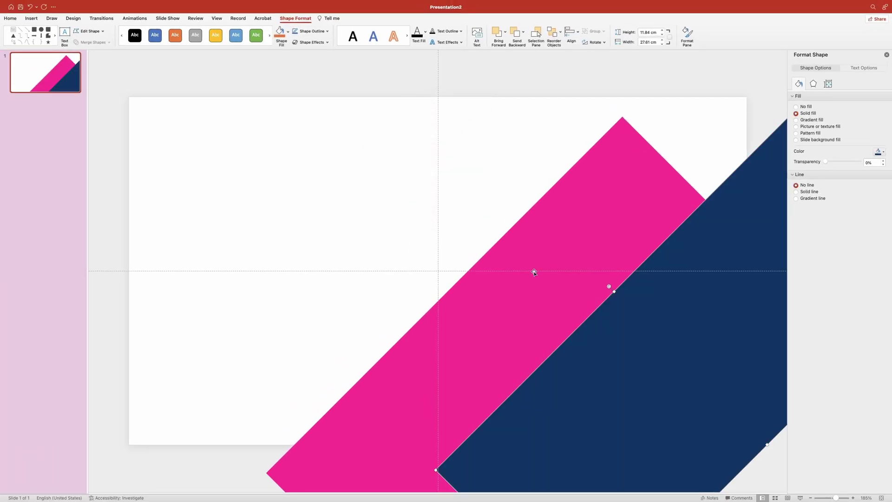
Step: Duplicate the navy band toward the upper left and fill the copy light grey f2f2f2
drag(714, 404, 263, 188)
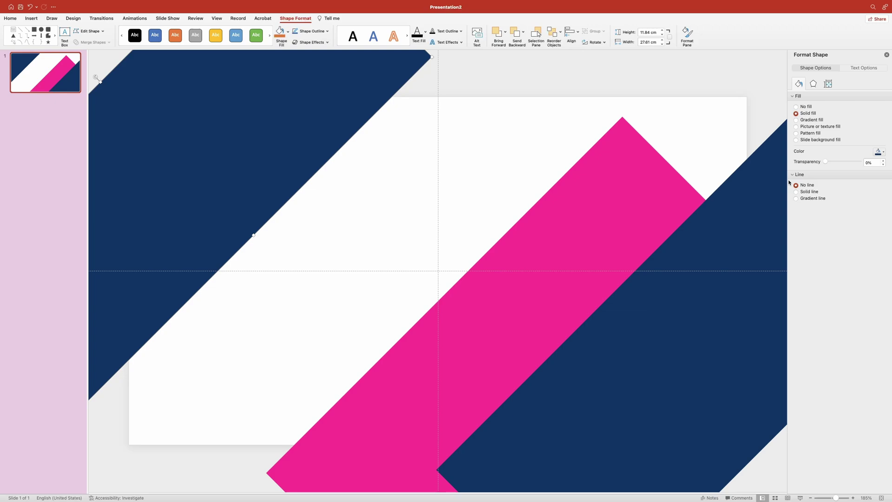
click(878, 152)
click(857, 251)
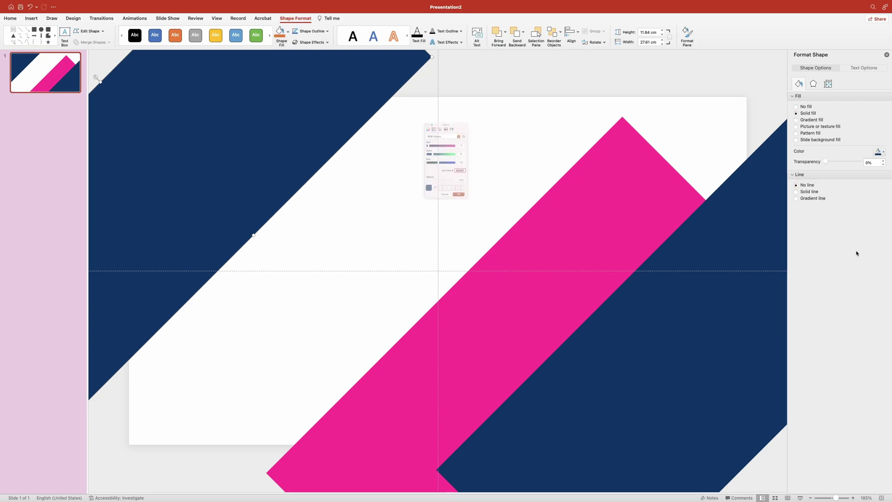
text(f2f2f2)
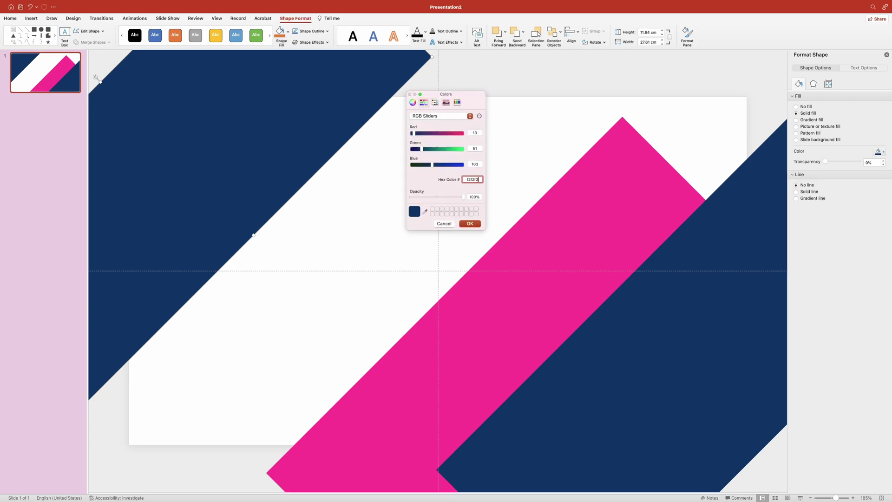
click(474, 224)
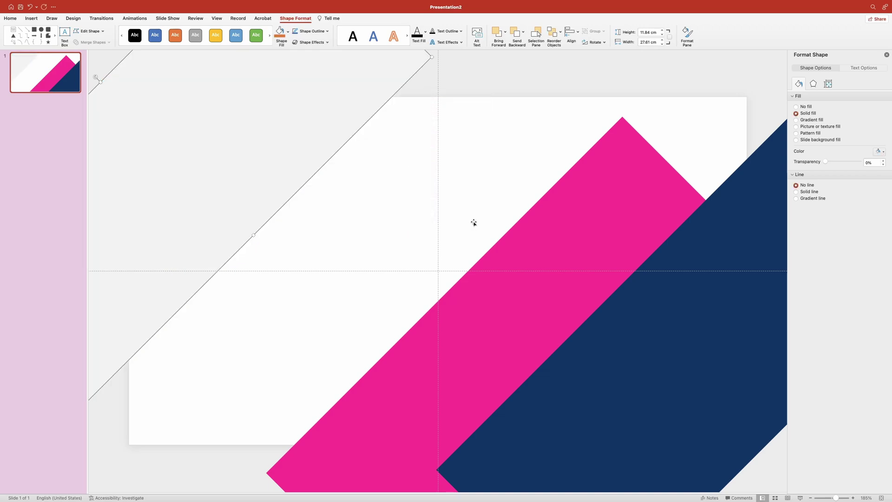
Step: Send pink and navy band copies behind the white card, leaving only thin strips visible
click(493, 356)
drag(492, 356, 392, 104)
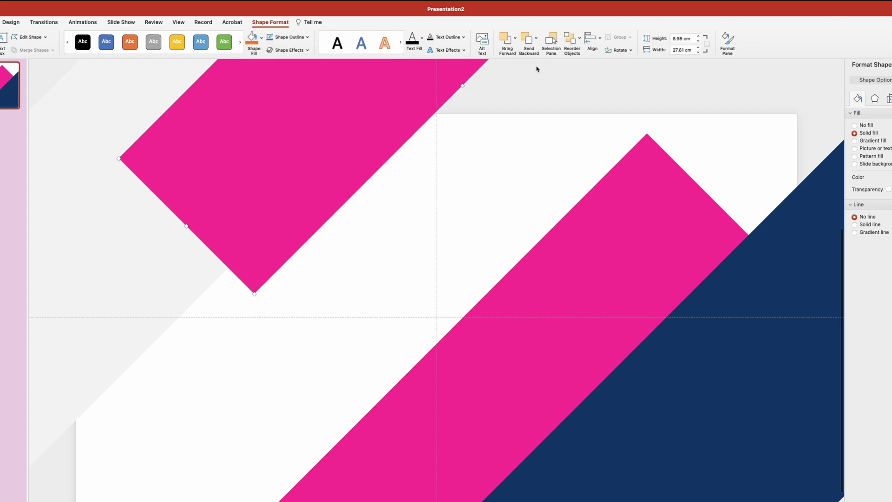
click(516, 34)
drag(267, 270, 250, 255)
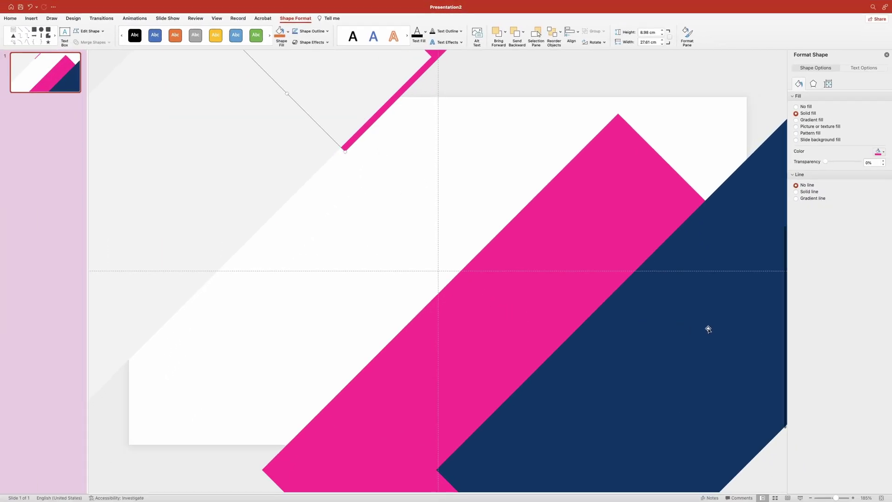
drag(707, 329, 181, 318)
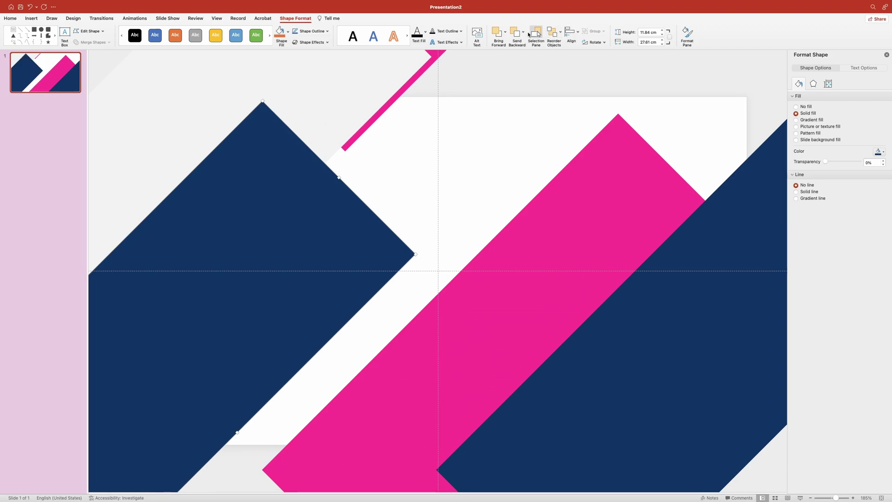
click(514, 32)
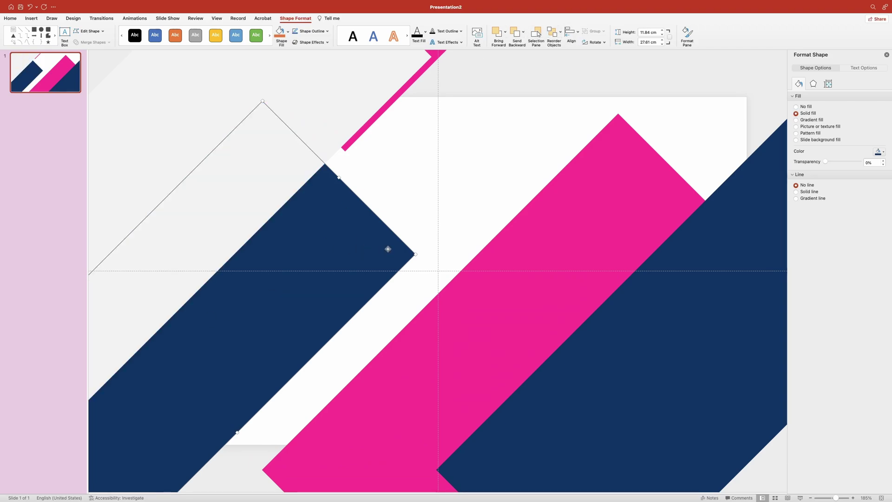
drag(388, 249, 146, 339)
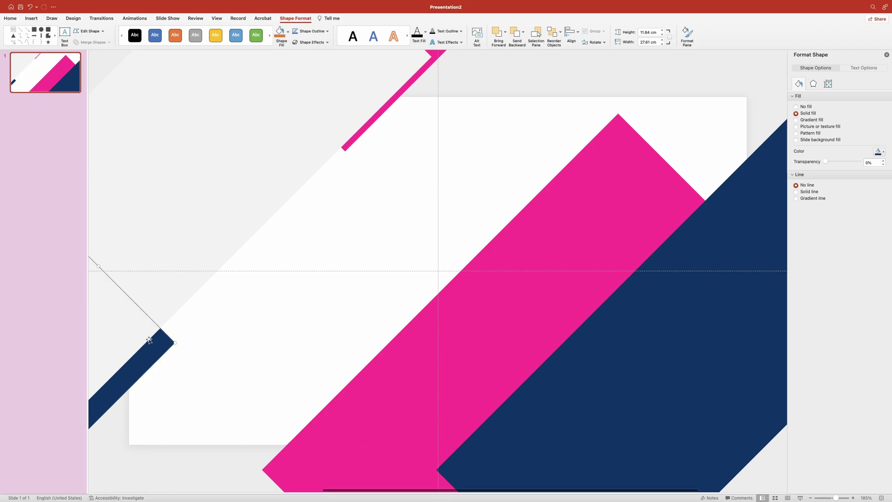
Step: Insert a blue rounded rectangle onto the white area of the slide
click(219, 464)
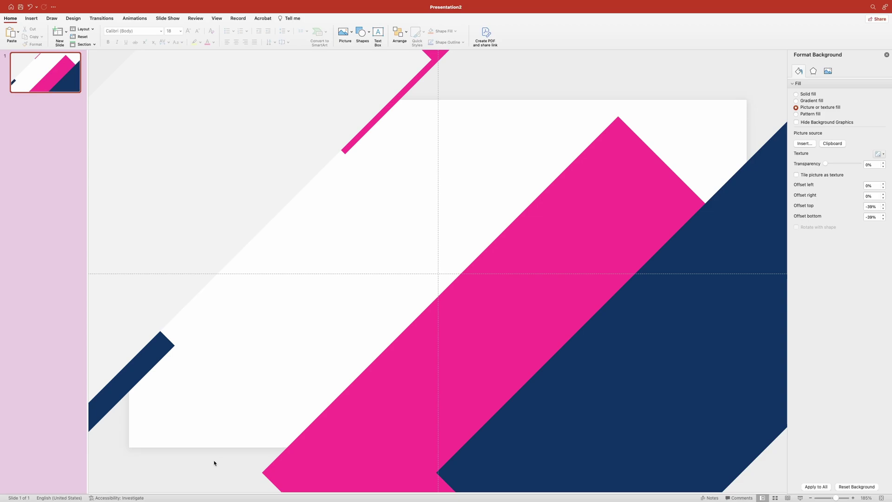
scroll(327, 323, down, 1)
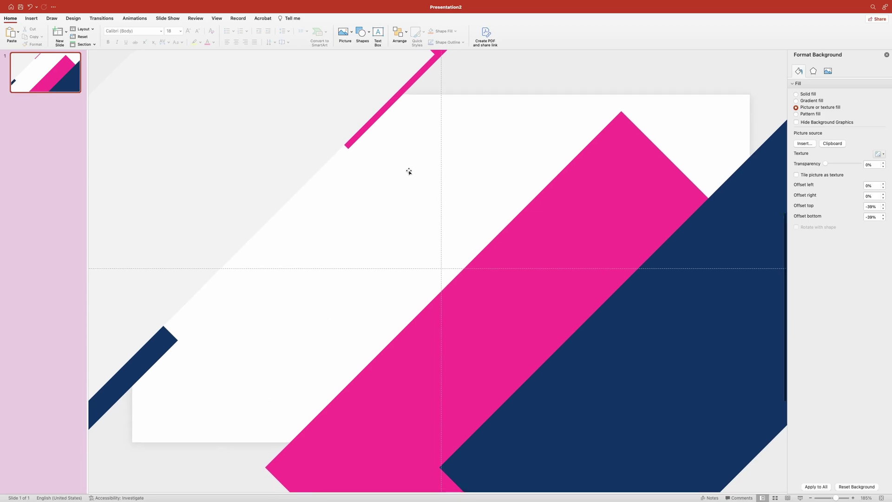
click(362, 32)
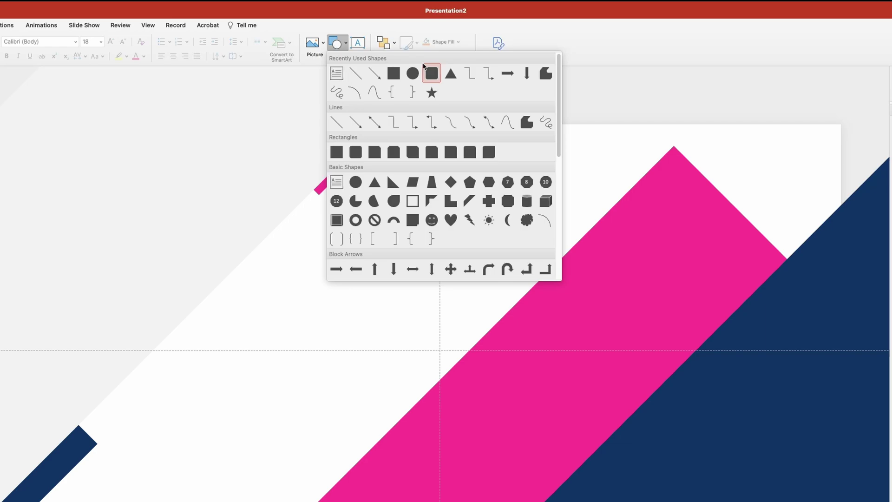
click(433, 73)
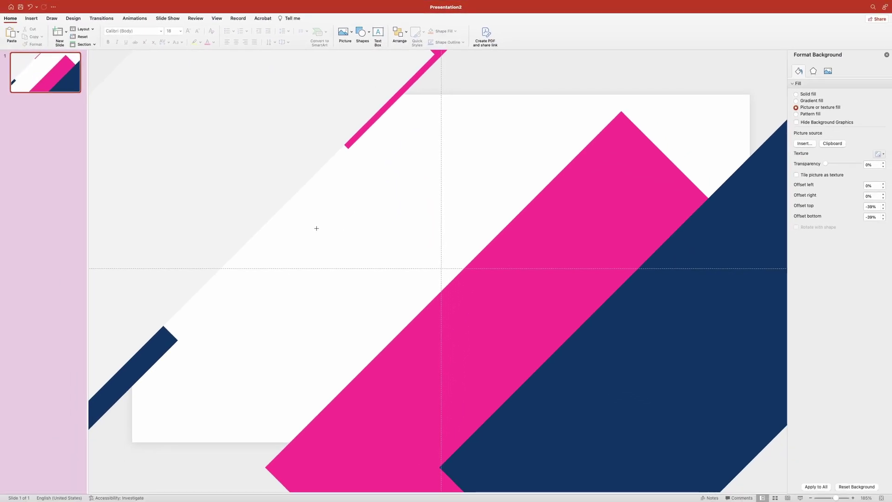
click(324, 228)
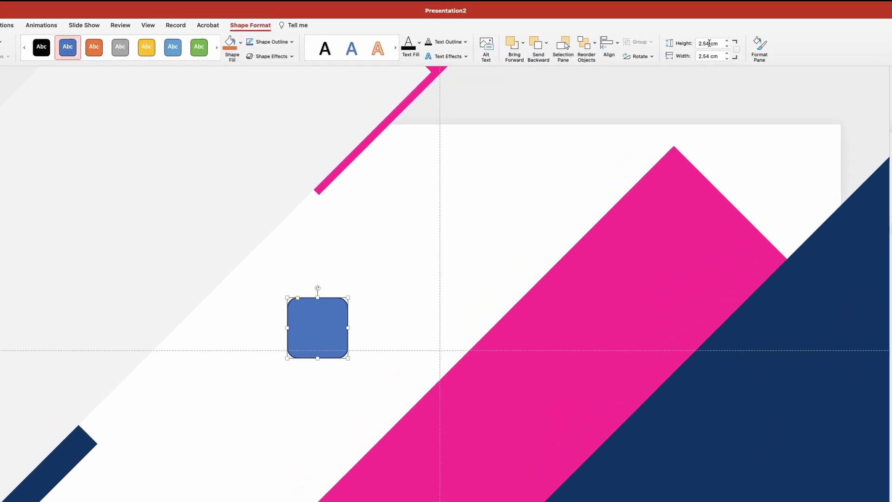
Step: Resize the rounded square to 11.5 cm tall and 3 cm wide
double_click(709, 43)
text(11.5)
key(Tab)
text(3)
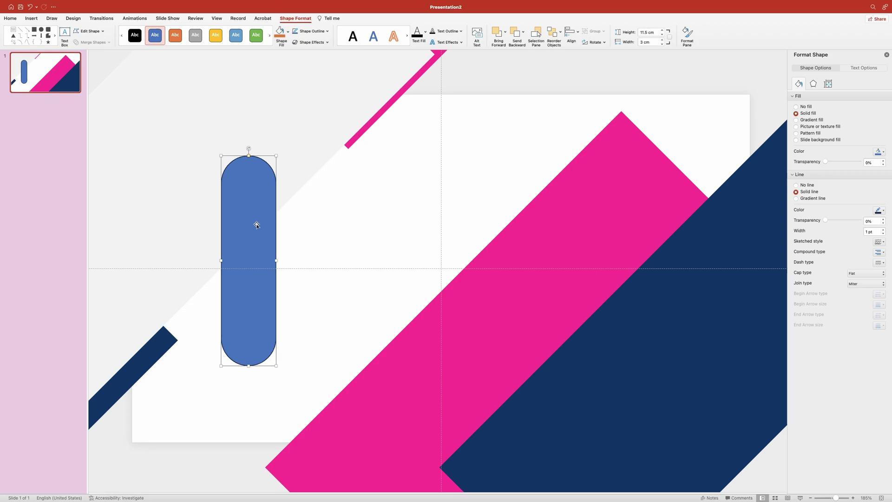
Step: Add capsule copies to the right at 18 cm and 20 cm tall, raising each higher
drag(256, 225, 311, 230)
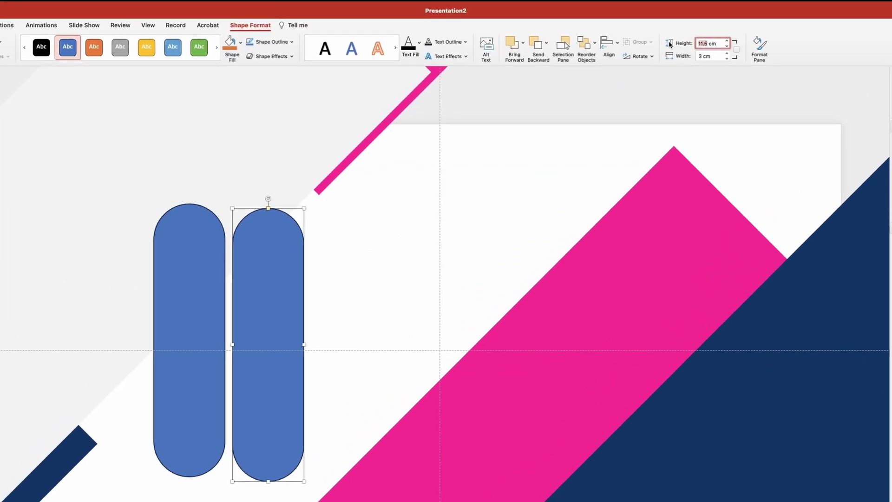
text(18)
key(Return)
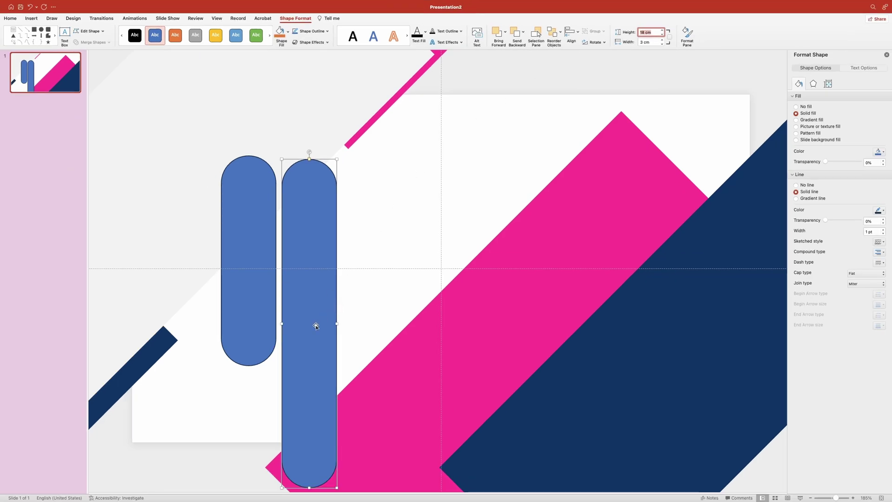
drag(316, 326, 366, 324)
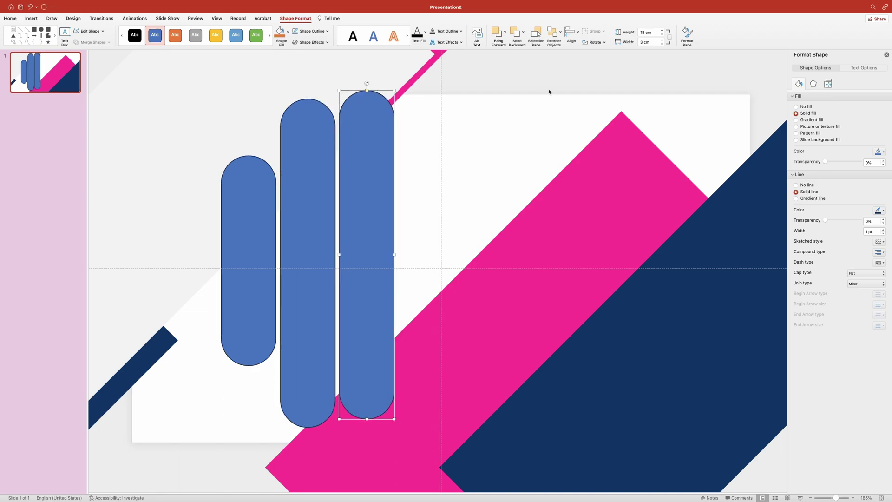
click(644, 33)
text(20)
key(Return)
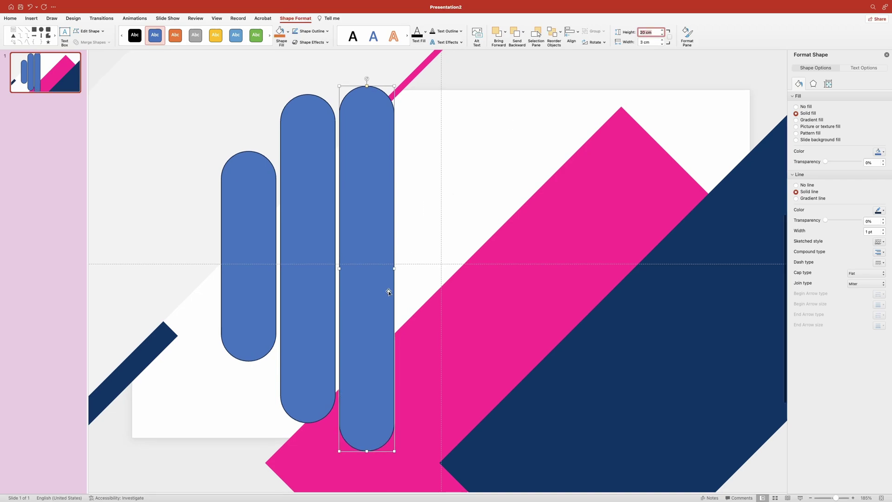
drag(369, 369, 424, 315)
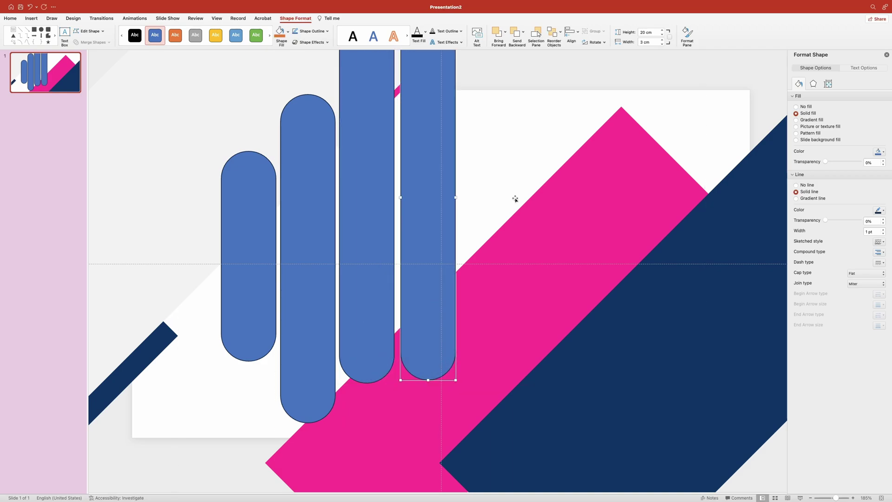
Step: Make the fourth and fifth capsules 16 cm and 13 cm tall, lowering them slightly
click(646, 31)
text(16)
key(Return)
drag(434, 205, 485, 265)
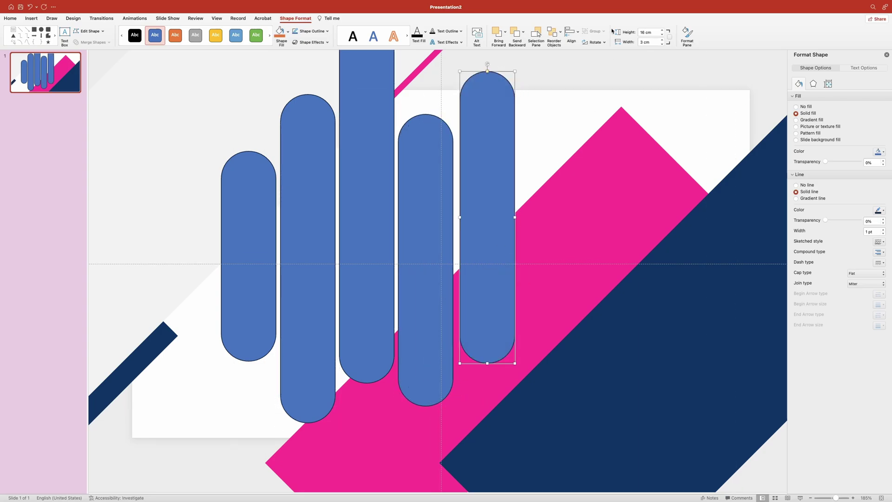
drag(645, 32, 628, 32)
text(3)
key(Return)
drag(493, 217, 493, 243)
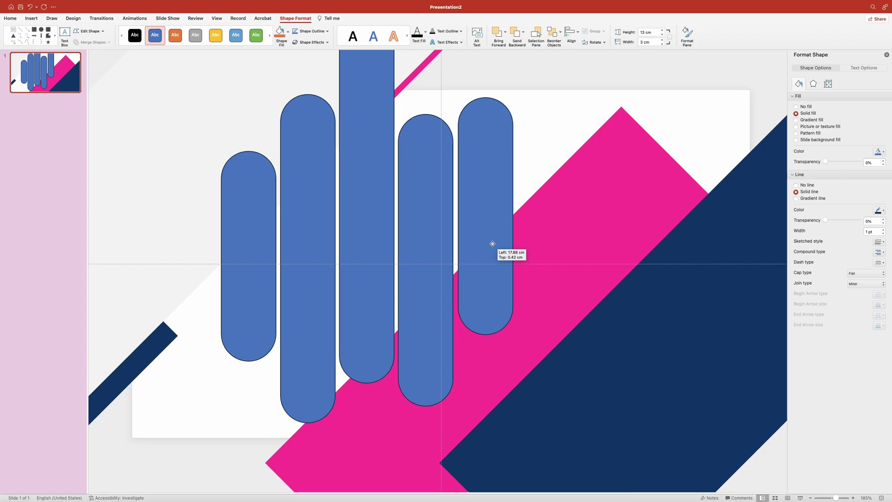
Step: Select all five capsules, distribute them horizontally, and set their outlines to No line
drag(493, 244, 492, 243)
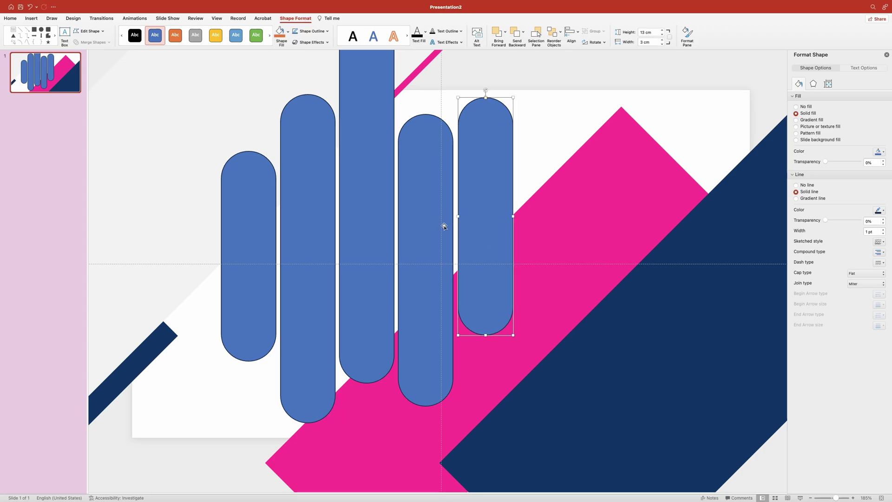
shift+click(426, 205)
shift+click(361, 212)
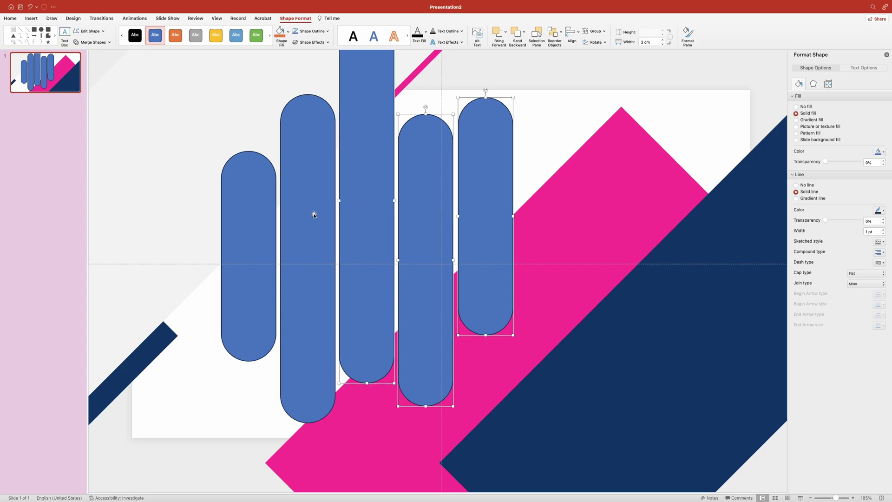
shift+click(313, 214)
shift+click(249, 215)
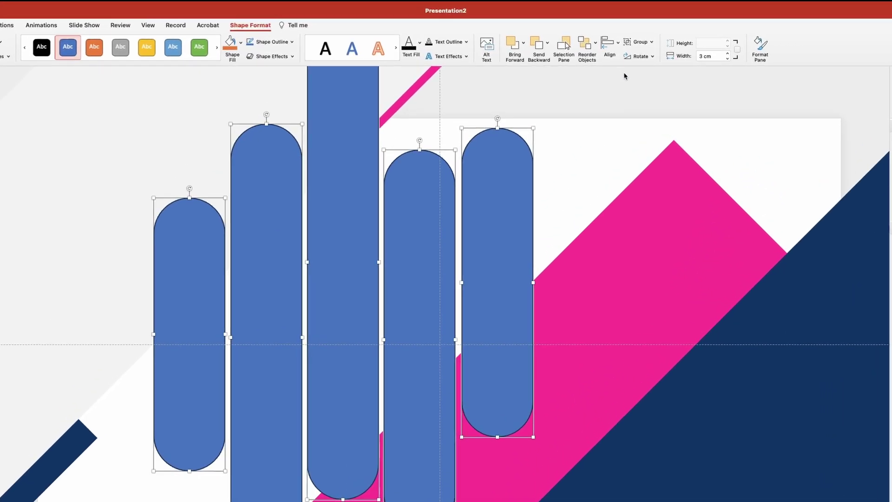
click(619, 44)
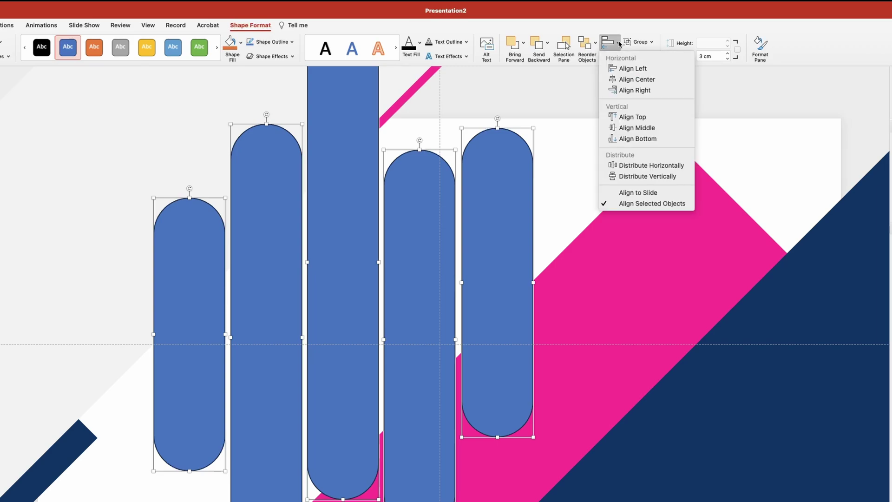
click(657, 167)
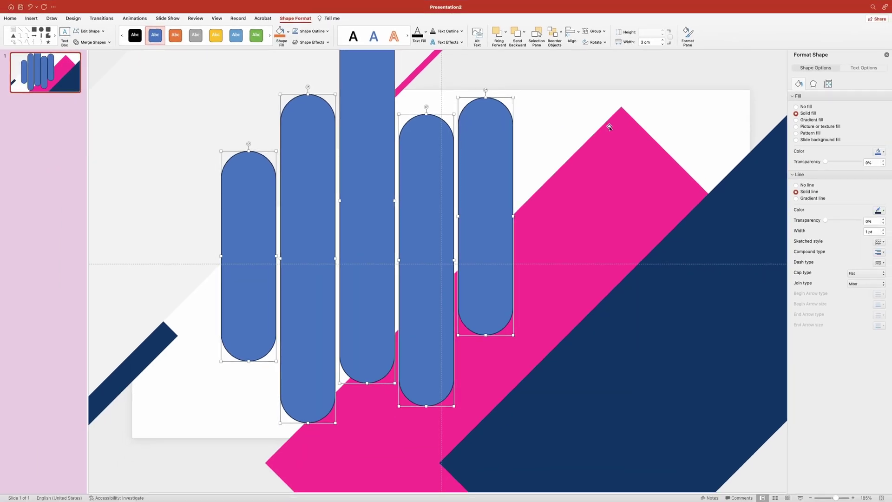
click(796, 185)
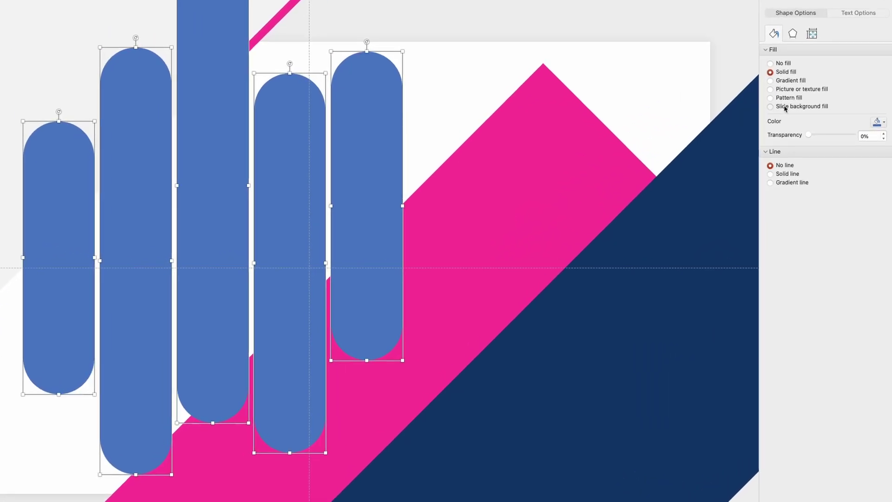
Step: Give the capsules slide background fill and shift the row right and down
click(785, 107)
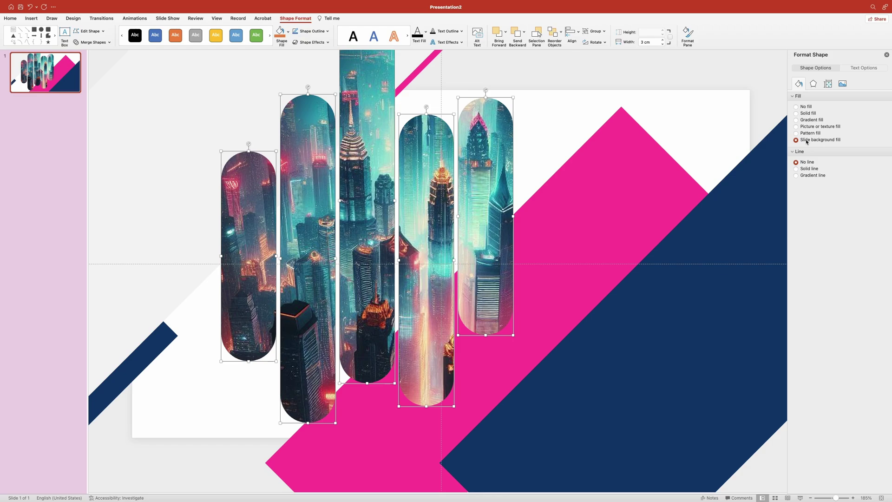
drag(375, 78, 437, 145)
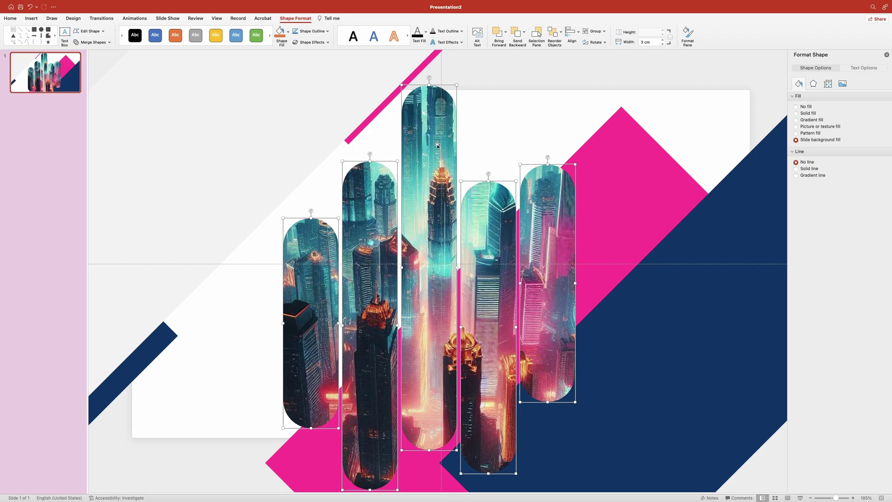
Step: Group the five capsules, rotate them 45°, shift them up-right, and ungroup them again
key(super+alt+g)
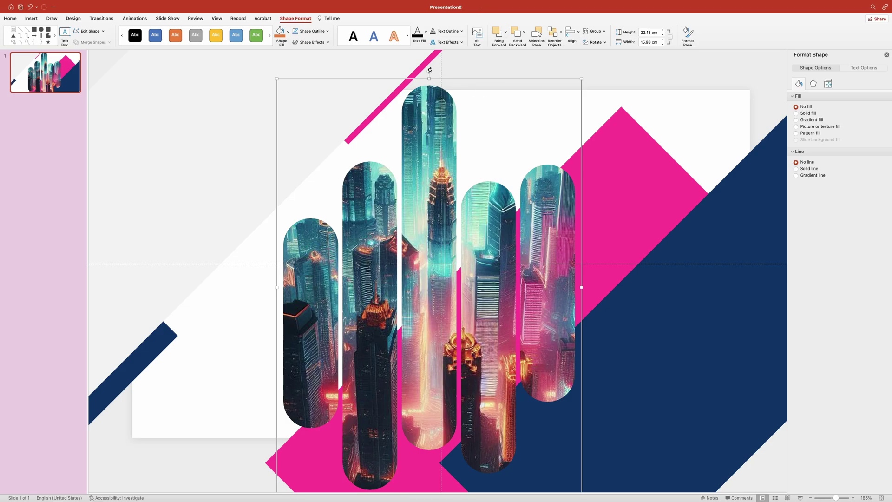
drag(430, 70, 607, 136)
drag(491, 234, 672, 186)
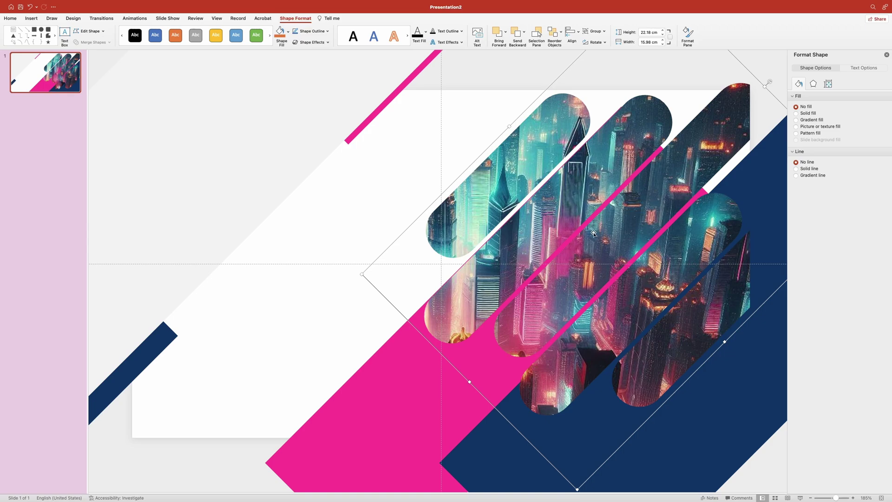
key(super+alt+shift+g)
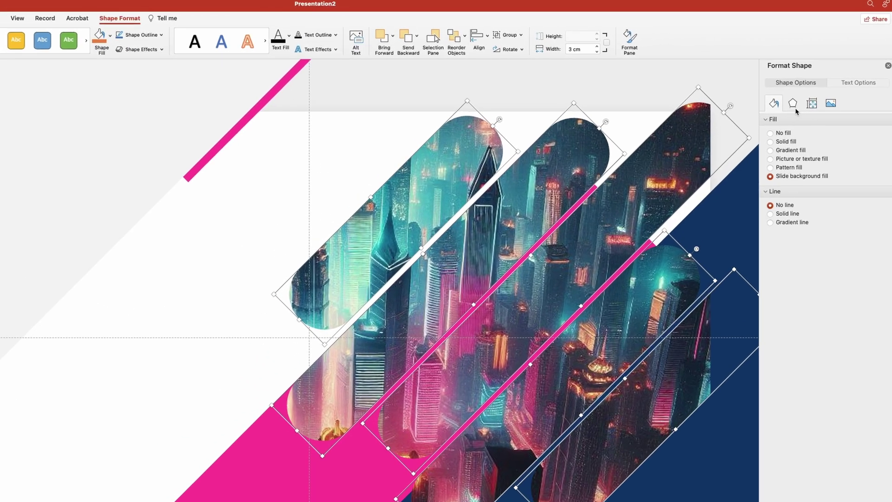
Step: Give the capsules an outer shadow with 30 pt blur and 35 pt distance
click(813, 86)
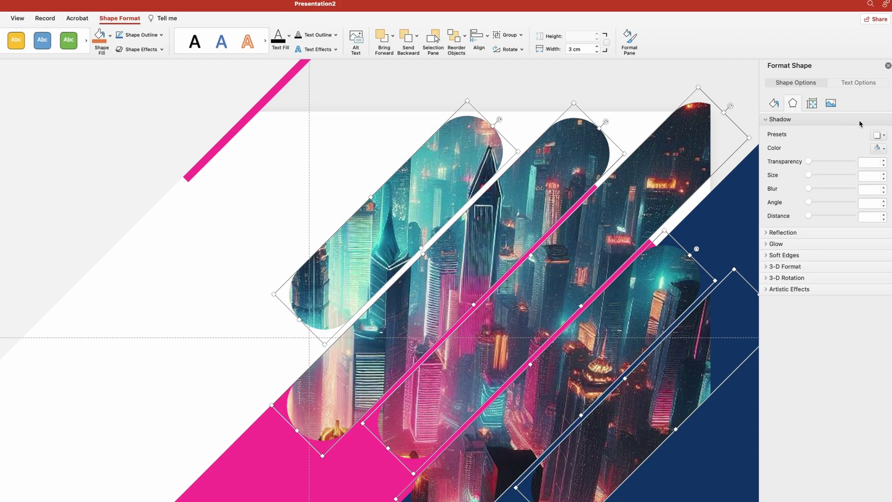
click(882, 136)
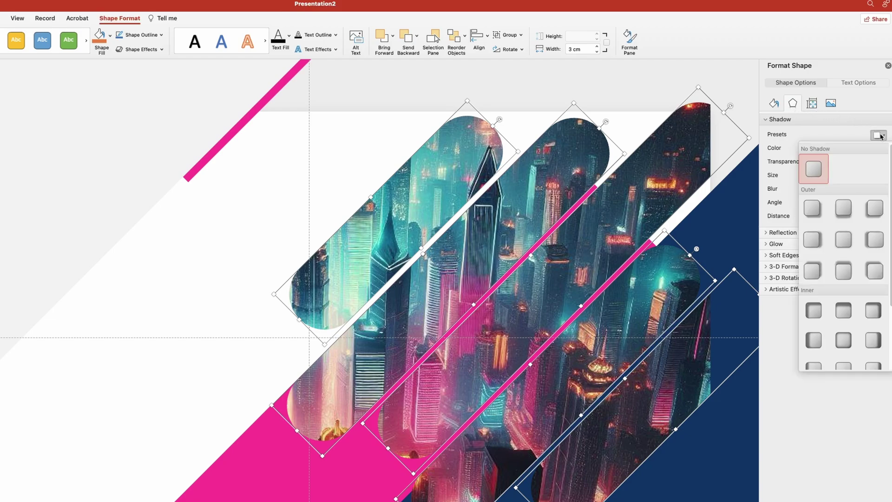
click(809, 210)
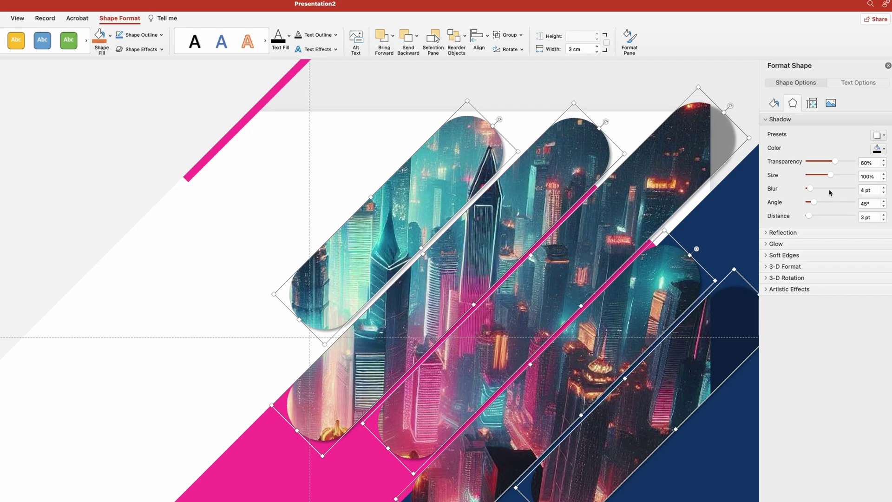
double_click(864, 190)
text(30)
double_click(863, 217)
text(35)
key(Return)
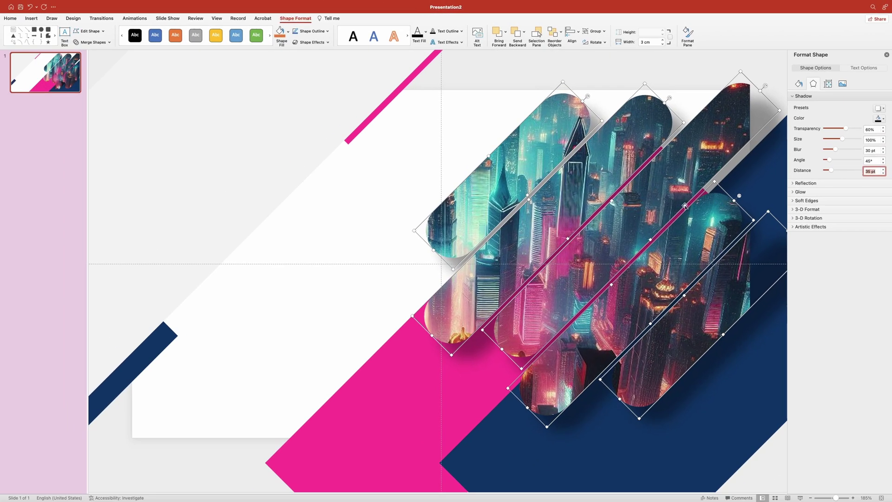
Step: Nudge the pink shape slightly right and shift the navy shape down and right
click(425, 286)
drag(403, 421, 413, 422)
drag(637, 434, 656, 456)
Step: Add a 'BREAK THROUGH' text box and move it to the slide's centre-left
click(247, 462)
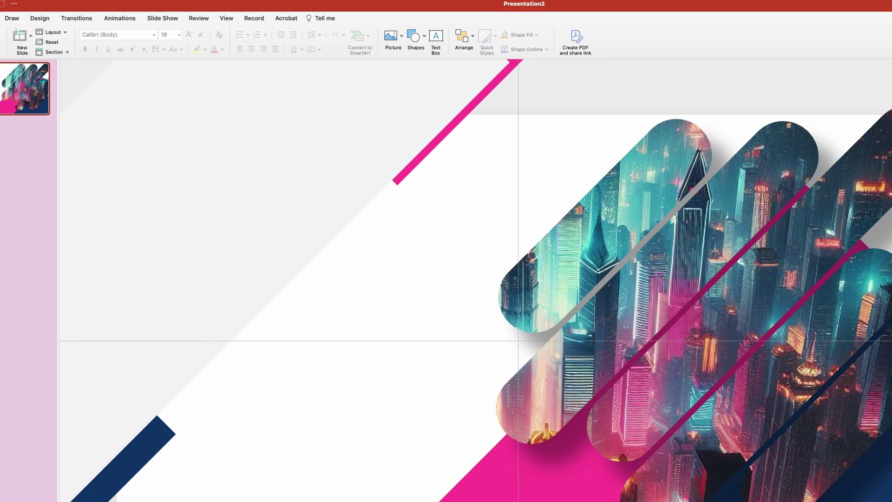
click(436, 37)
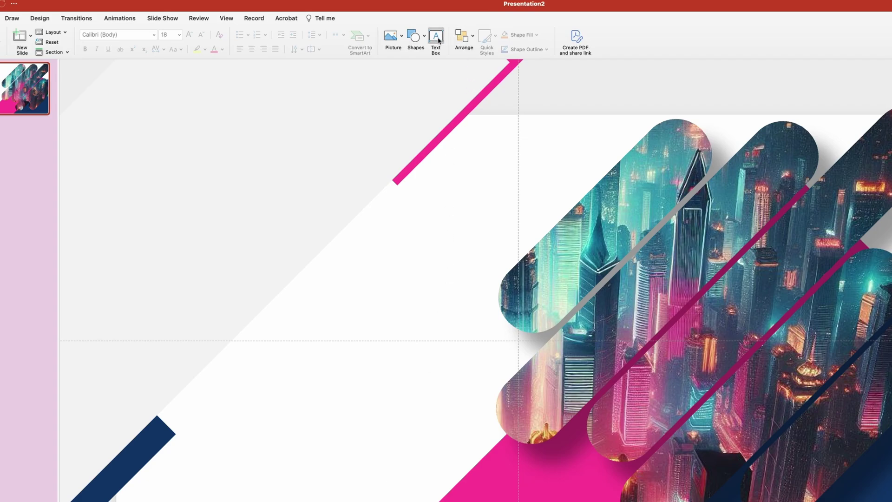
click(540, 86)
text(BREA)
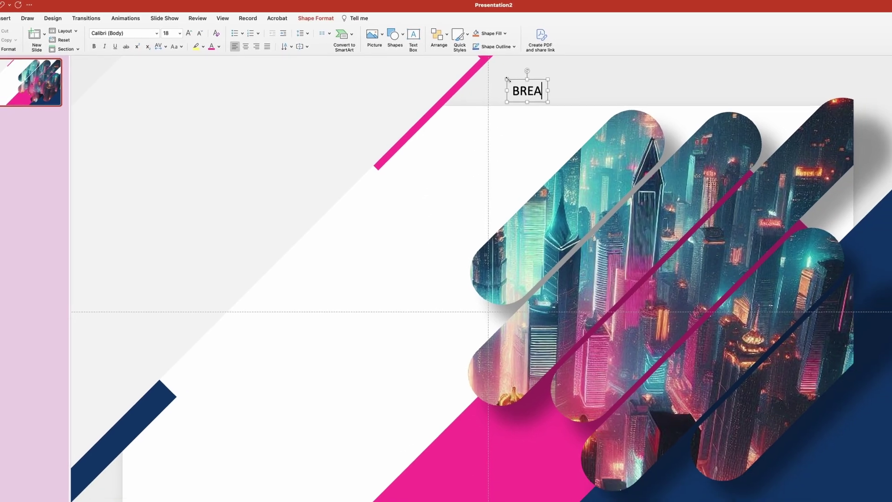
text(K THROUGH)
scroll(516, 65, down, 1)
drag(613, 80, 374, 282)
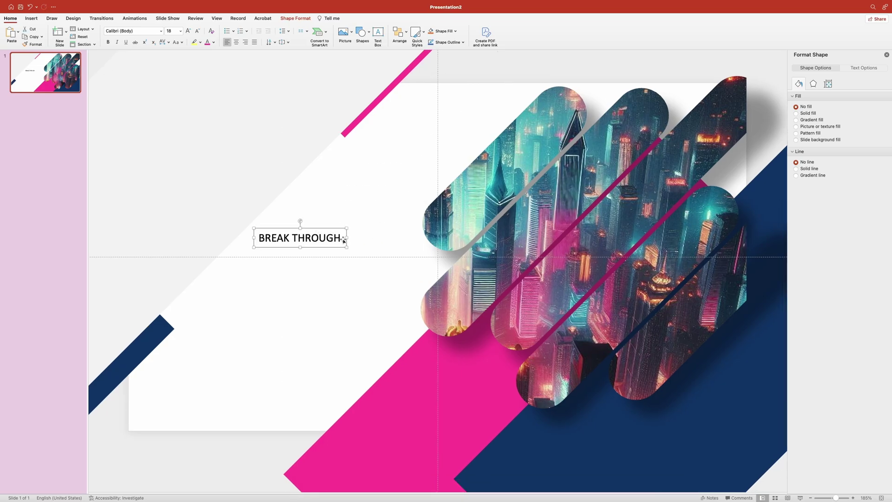
Step: Format 'BREAK THROUGH' in Poppins Black, 36 pt, navy, placed further left
drag(344, 241, 256, 238)
click(161, 31)
mouse_move(213, 106)
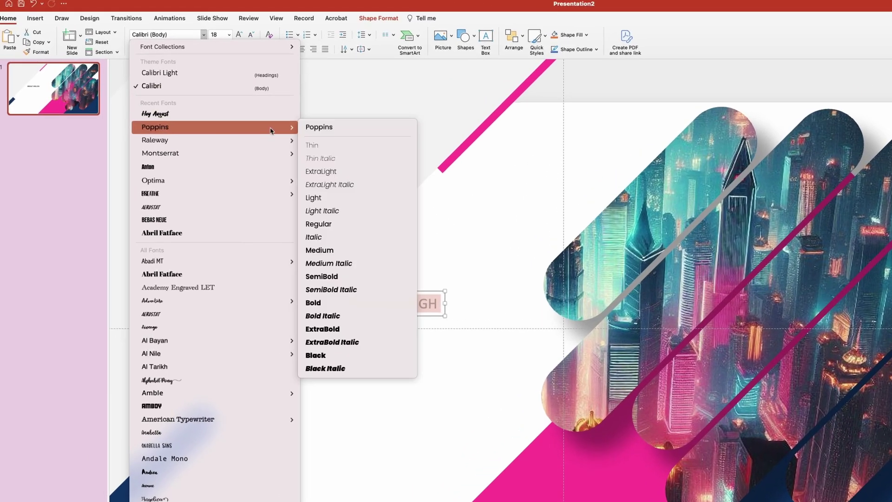
click(321, 355)
click(229, 34)
click(223, 180)
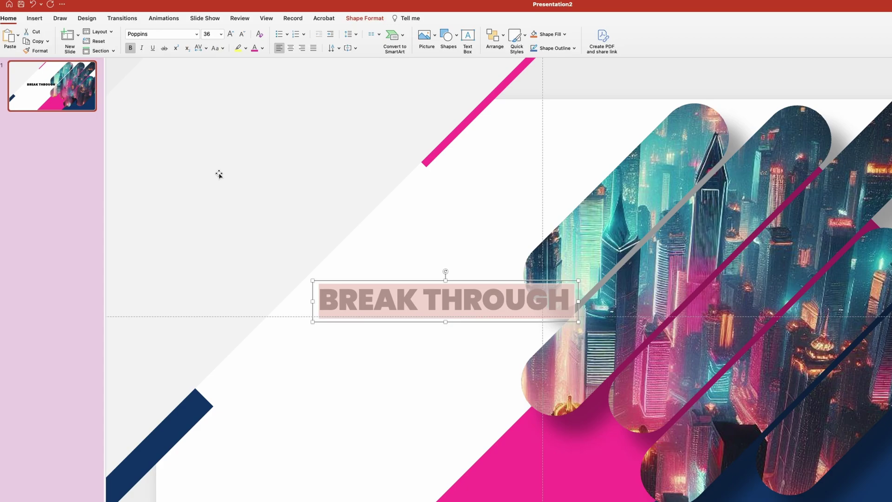
drag(407, 297, 320, 281)
drag(487, 284, 231, 285)
click(263, 50)
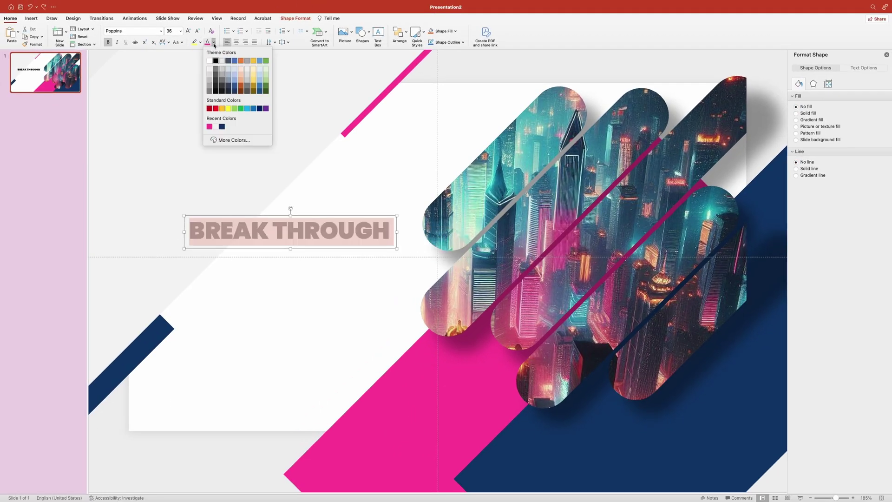
click(222, 127)
Step: Duplicate the title box twice, retyping the copies as 'THE ORDINARY' and 'Ignite Innovation'
drag(317, 217, 310, 239)
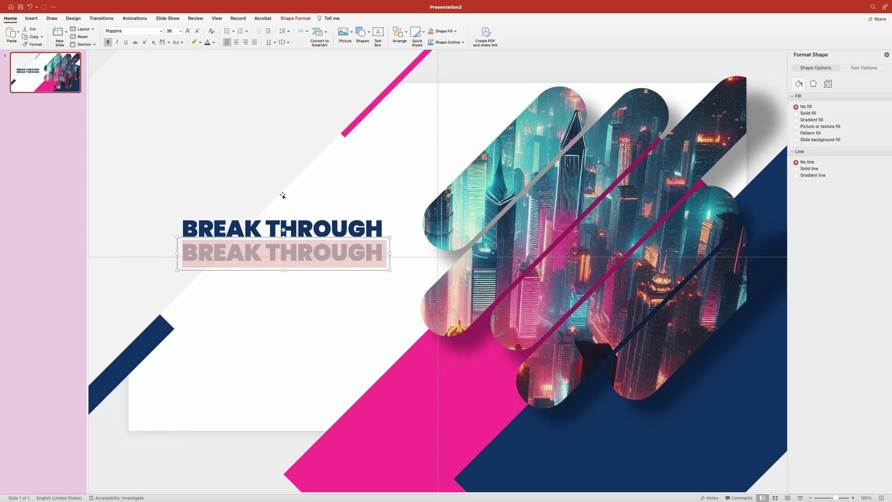
text(THE ORDINARY)
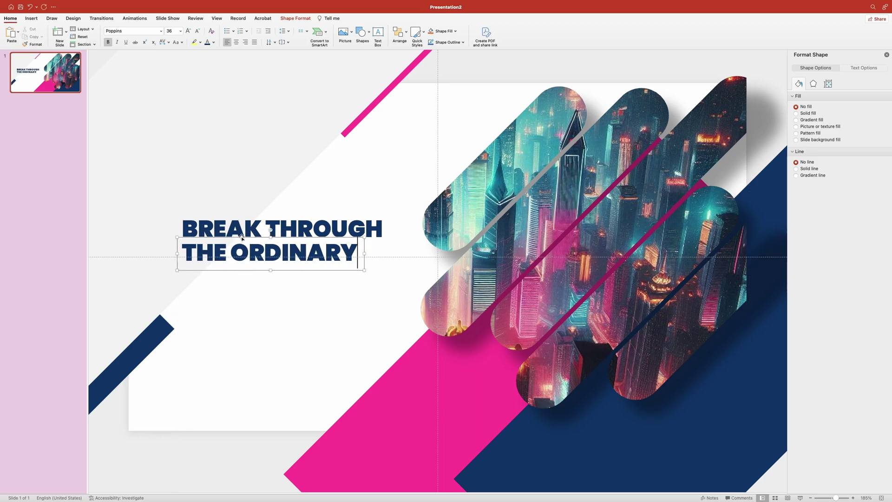
drag(242, 237, 241, 262)
drag(358, 279, 182, 279)
text(I)
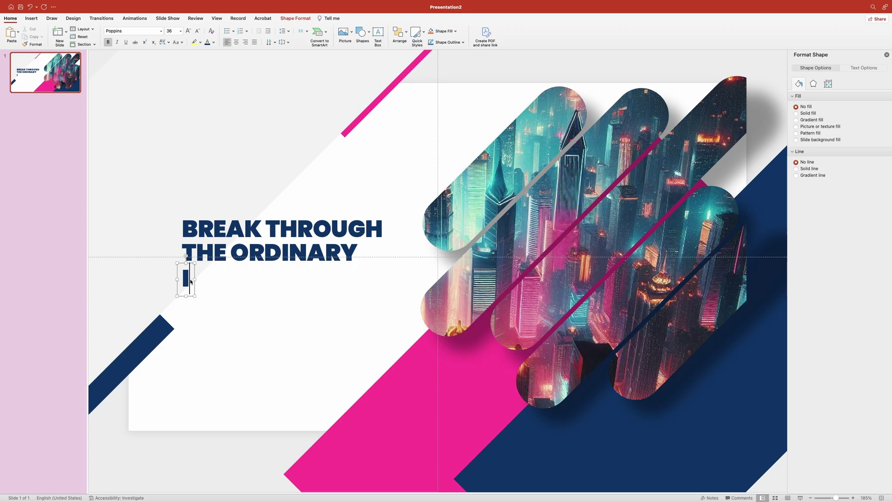
text(gnite Innovation)
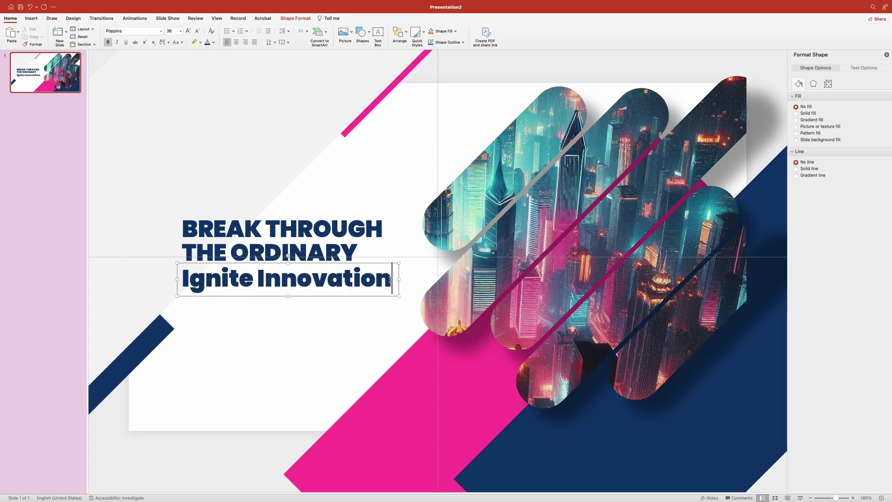
Step: Style 'Ignite Innovation' in Hey August, 54 pt, pink, aligned with the title lines
drag(391, 280, 182, 278)
click(161, 31)
click(119, 101)
click(181, 31)
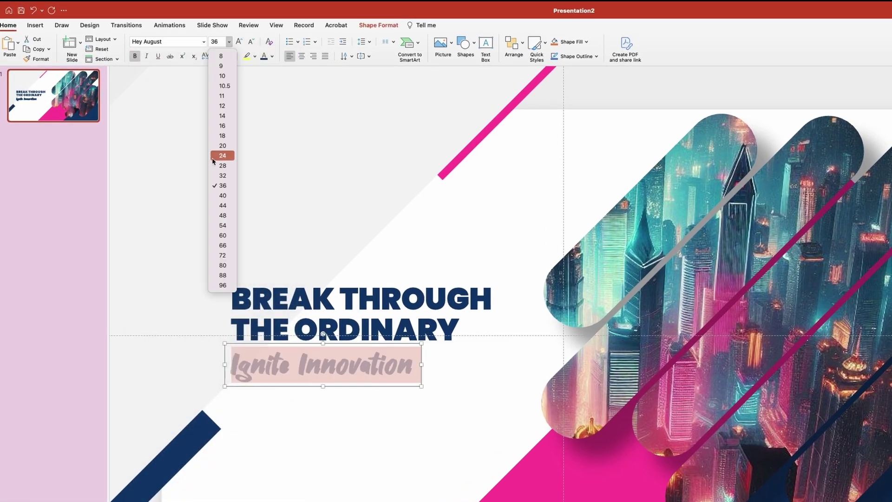
click(223, 226)
click(272, 57)
click(275, 167)
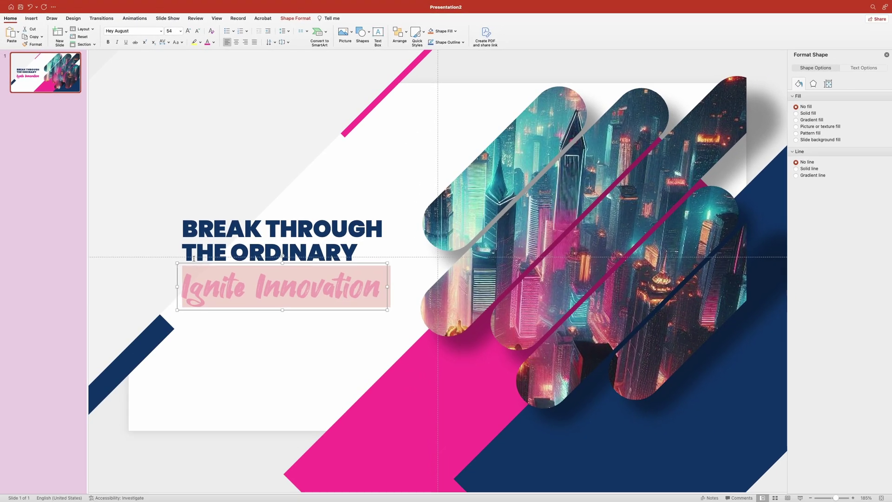
drag(229, 340, 229, 334)
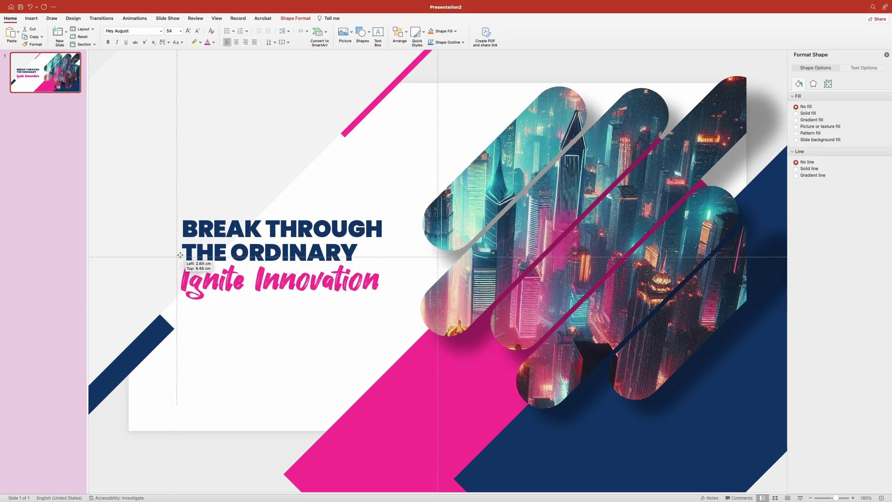
drag(180, 255, 180, 256)
Step: Deselect the caption and switch to the Animations tab
click(225, 459)
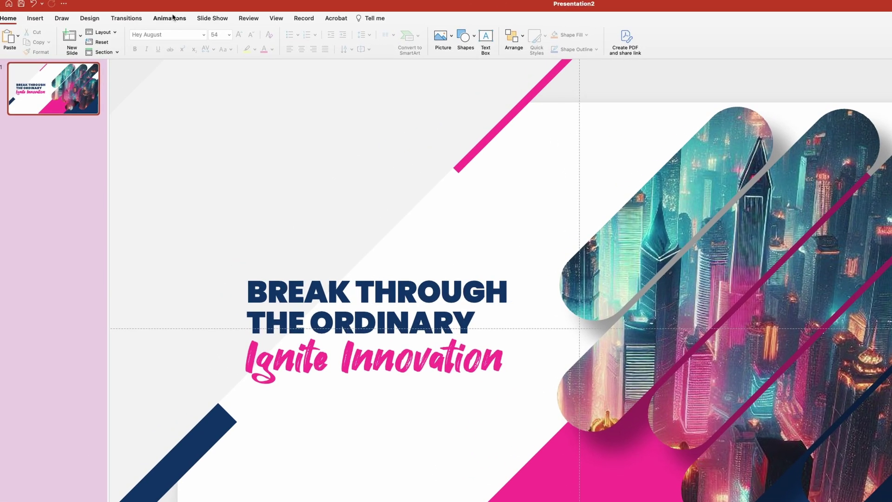
click(147, 18)
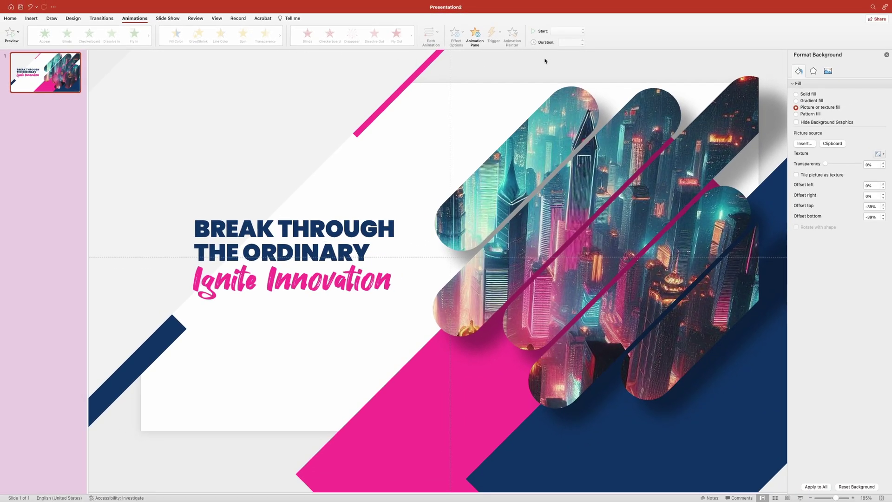
Step: Give the top-left capsule a drawn line motion path running down to the lower left
click(560, 108)
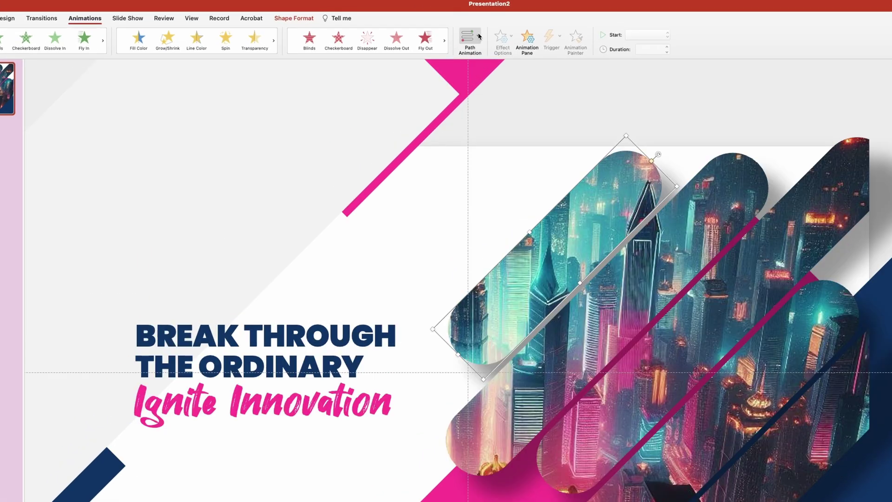
click(478, 36)
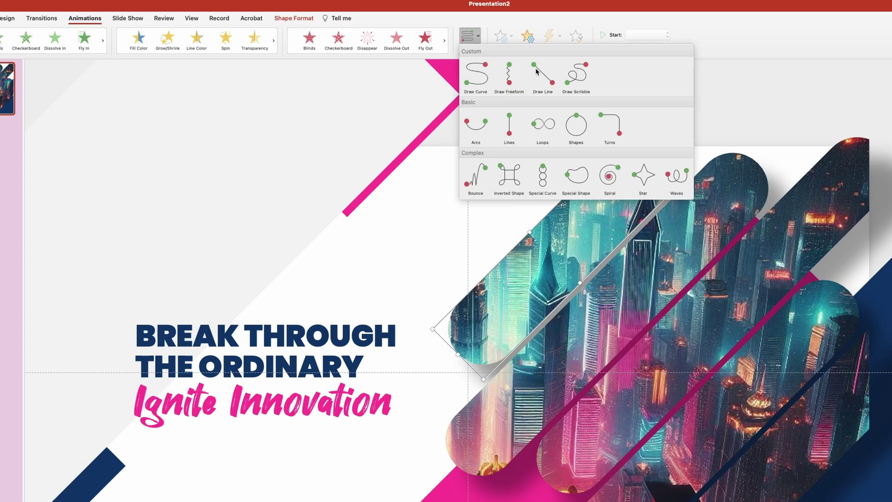
click(548, 79)
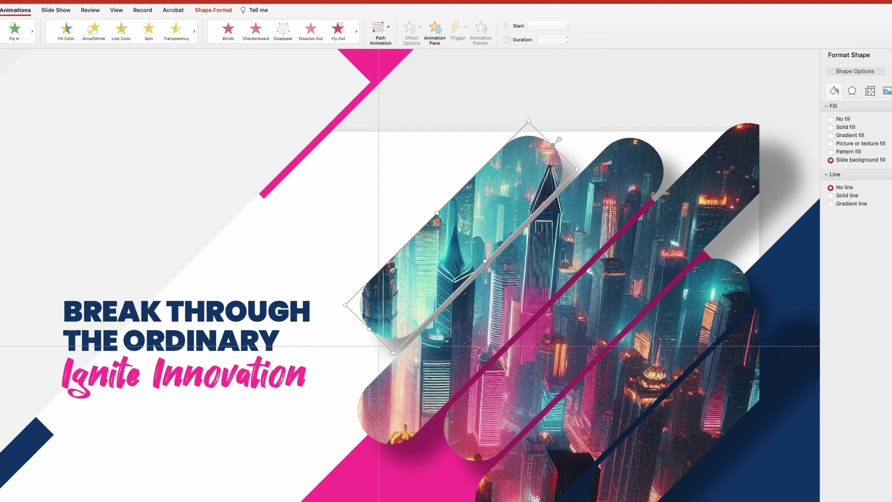
drag(571, 130, 422, 276)
drag(354, 345, 356, 347)
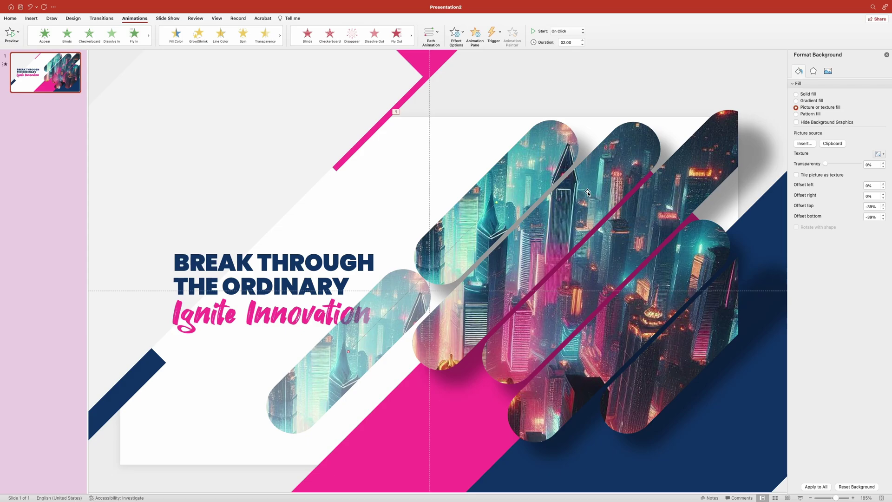
Step: Add line motion paths to the next capsule and the top-right capsule, heading lower left
click(588, 192)
click(431, 35)
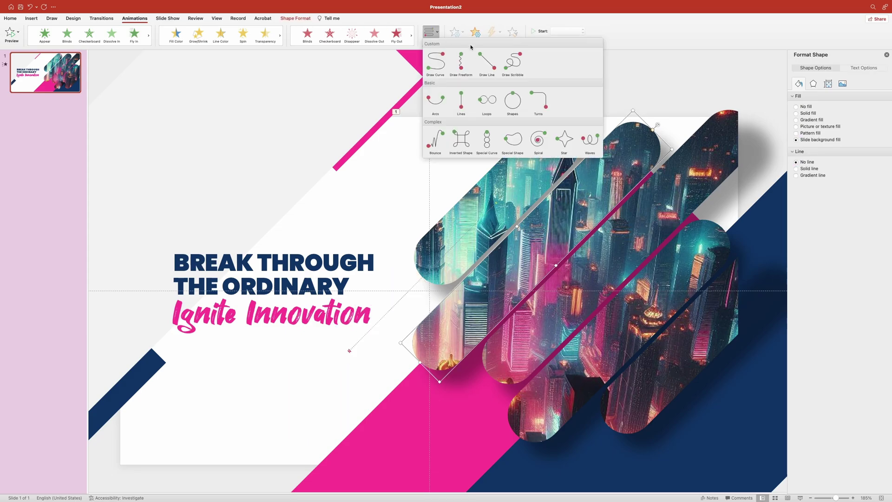
click(484, 61)
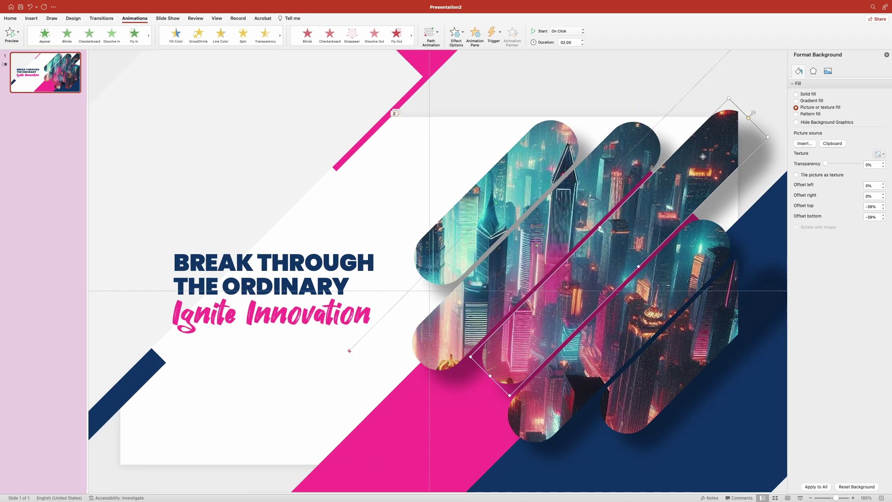
click(703, 157)
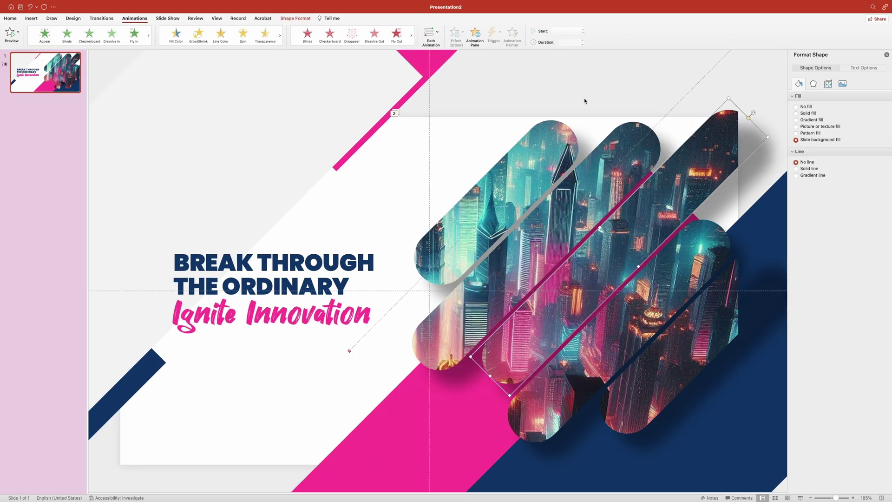
click(431, 34)
click(488, 63)
mouse_move(749, 119)
mouse_down()
mouse_move(516, 368)
mouse_move(492, 376)
mouse_up()
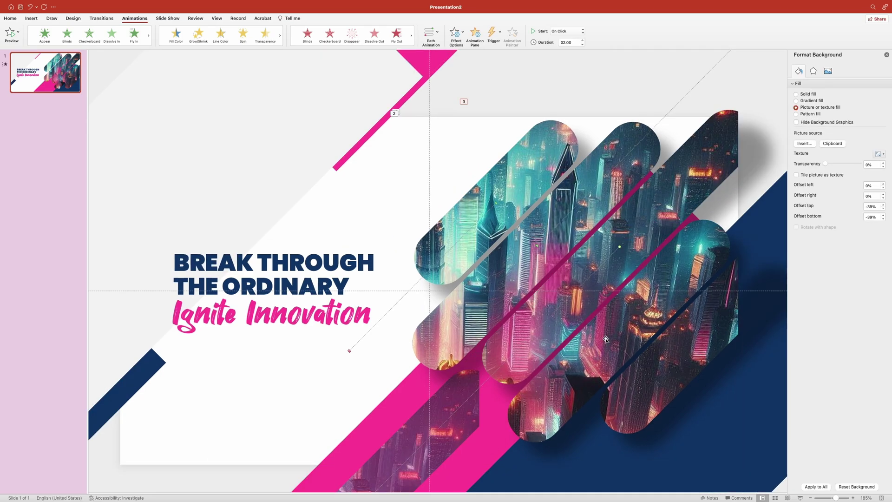
Step: Draw line paths for another capsule toward the upper right and the lower-right capsule toward the lower left
click(606, 339)
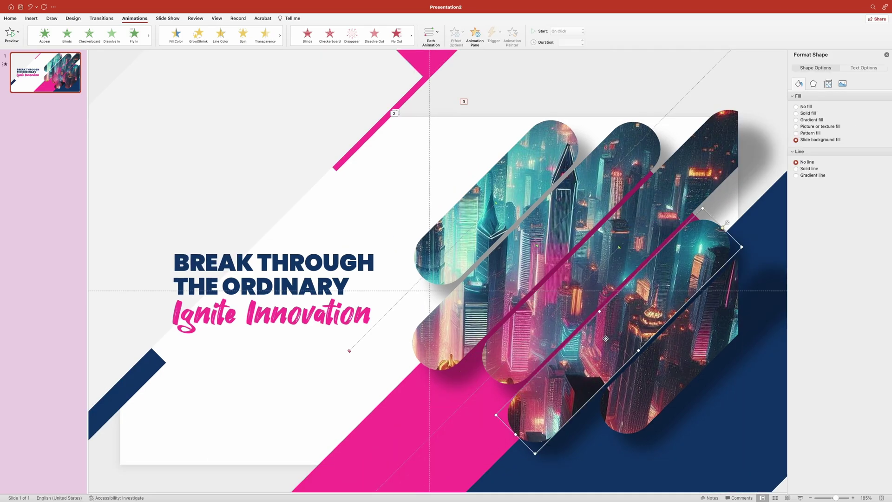
click(432, 33)
click(487, 63)
mouse_move(516, 435)
mouse_down()
mouse_move(680, 259)
mouse_move(723, 227)
mouse_up()
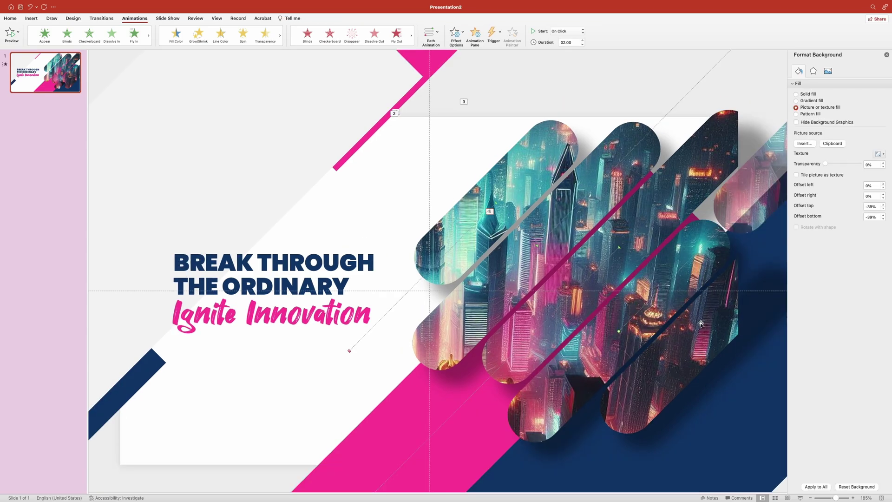
click(701, 324)
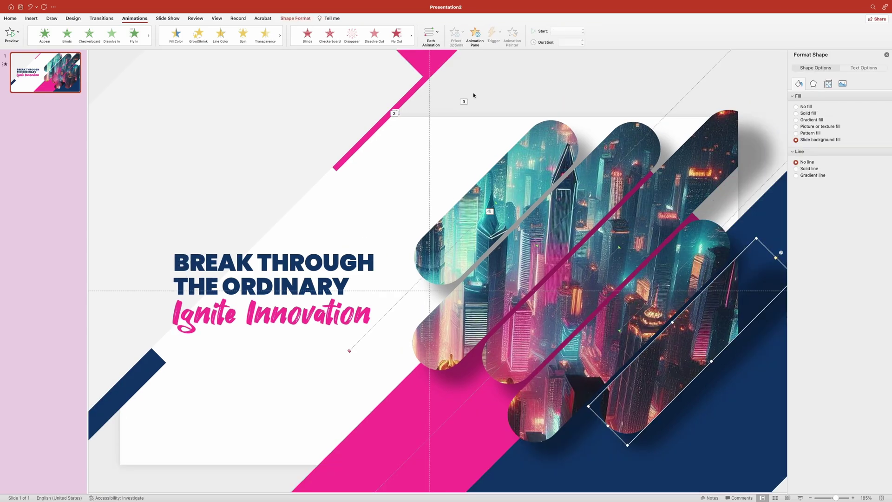
click(437, 32)
key(Escape)
drag(776, 258, 607, 426)
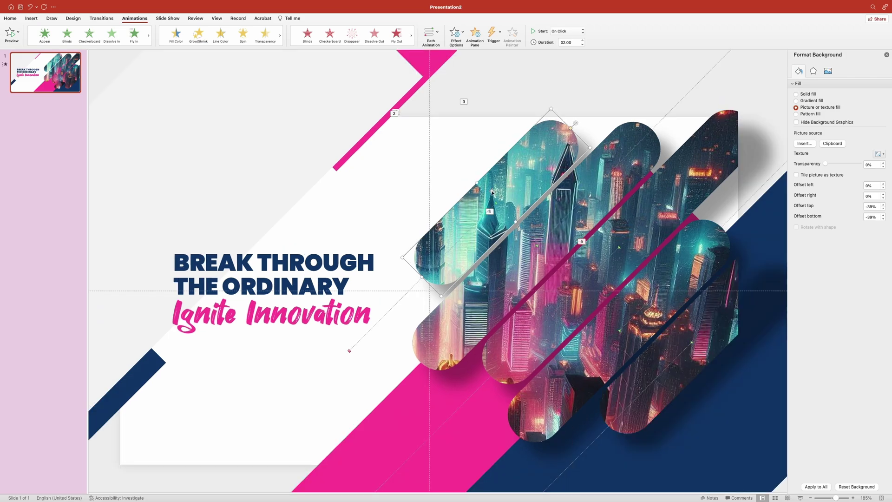
Step: Select the top capsule and undo an accidental move of a small capsule
click(540, 162)
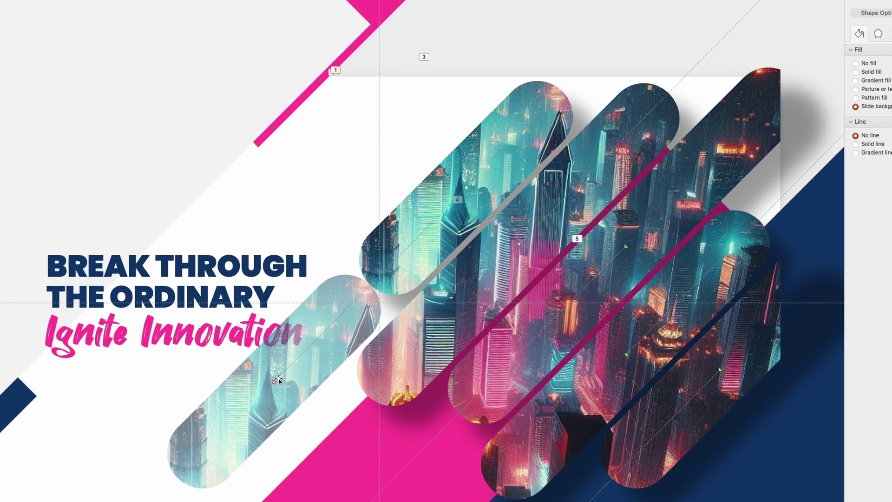
drag(350, 351, 373, 327)
drag(306, 349, 500, 200)
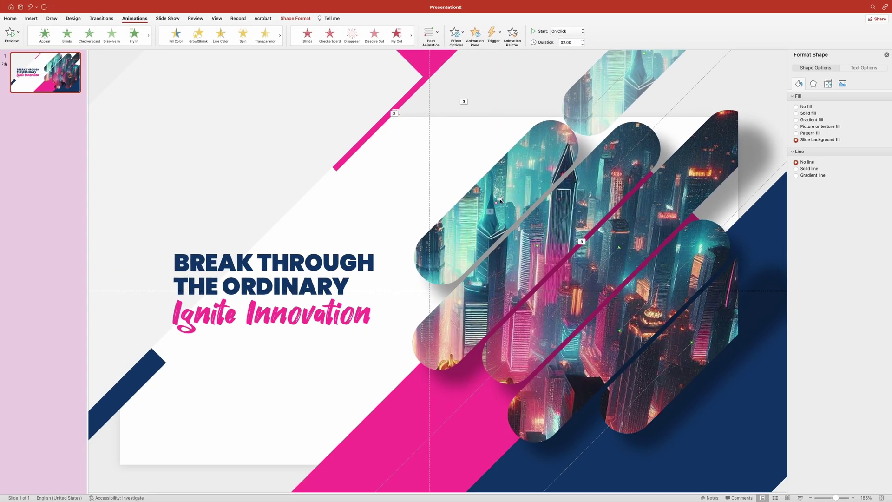
key(super+z)
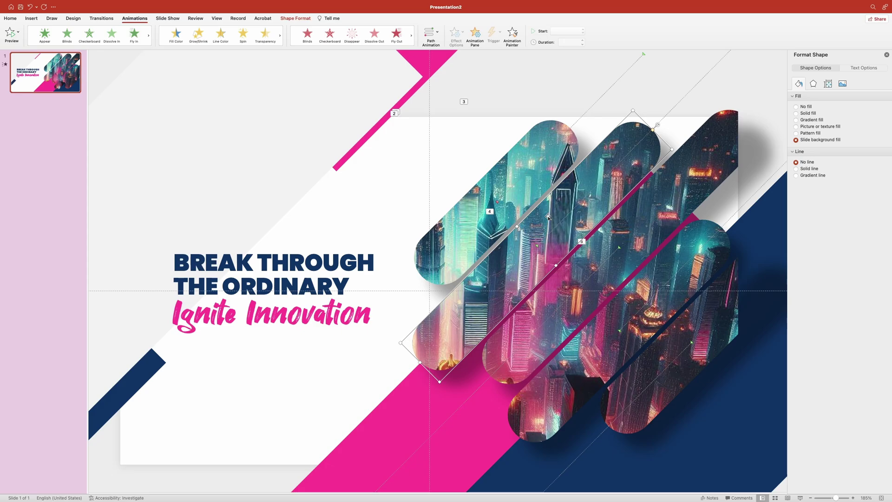
Step: Add a line path pulled off the slide to the lower left, then adjust the lower-left path's end
click(649, 132)
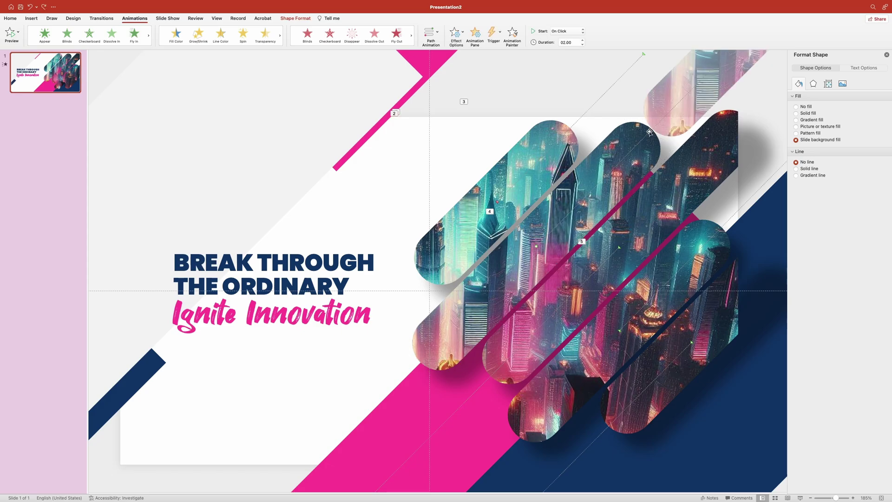
scroll(693, 93, right, 3)
scroll(695, 89, up, 3)
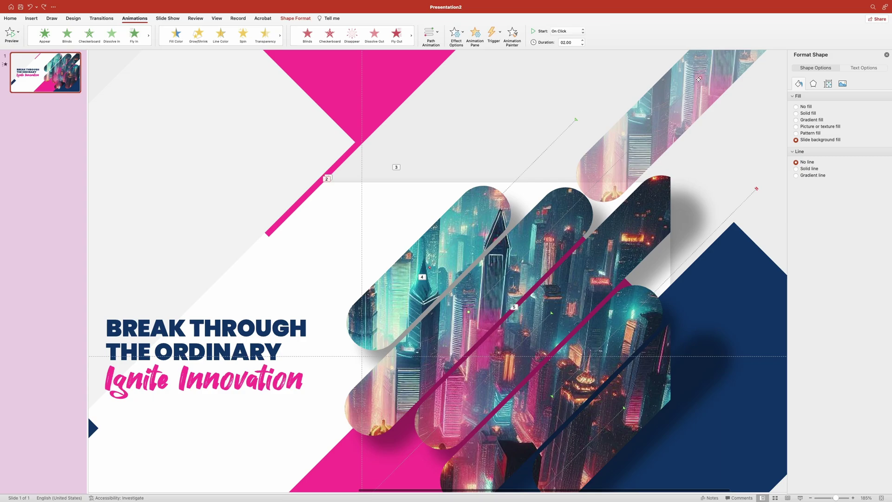
drag(699, 79, 467, 313)
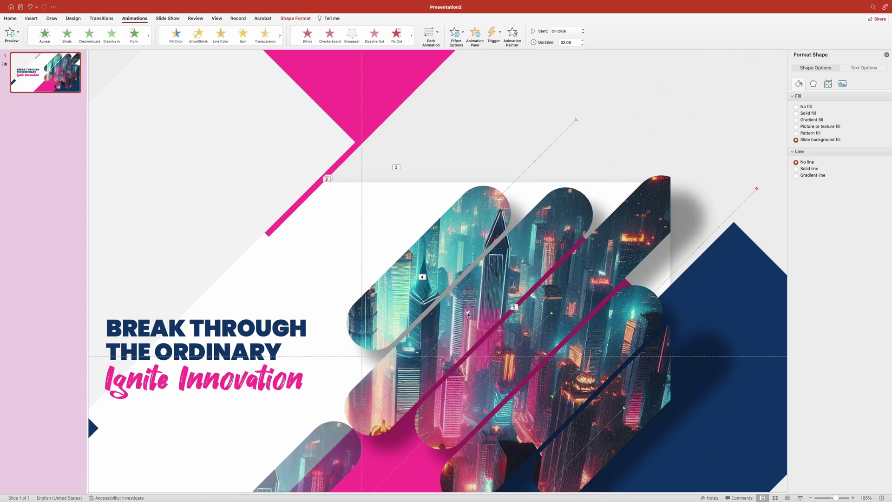
click(584, 283)
scroll(585, 283, down, 5)
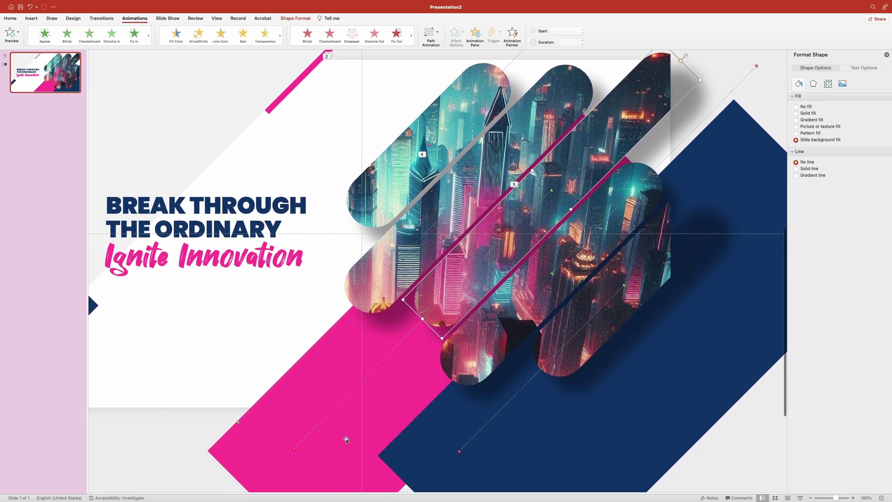
click(293, 450)
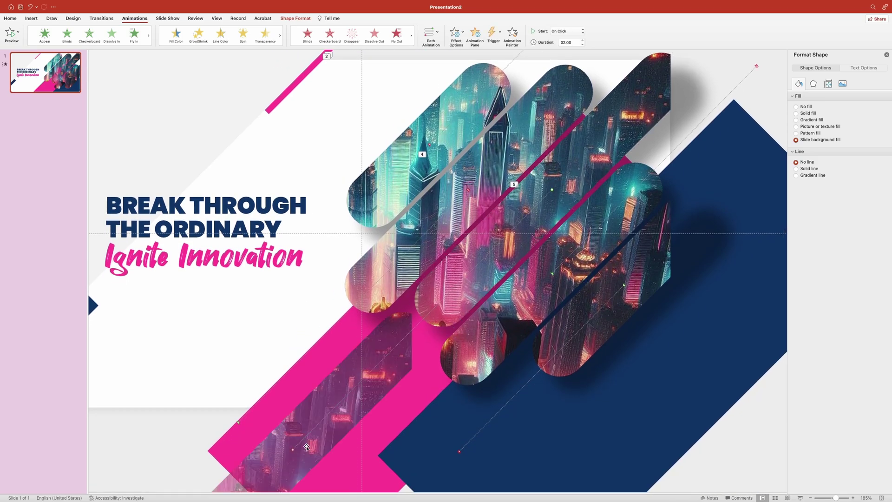
drag(296, 448, 555, 188)
Step: Extend the lower-right capsule's path down-left off the slide and adjust the lower path's endpoint
click(628, 187)
scroll(627, 187, right, 3)
scroll(627, 187, up, 2)
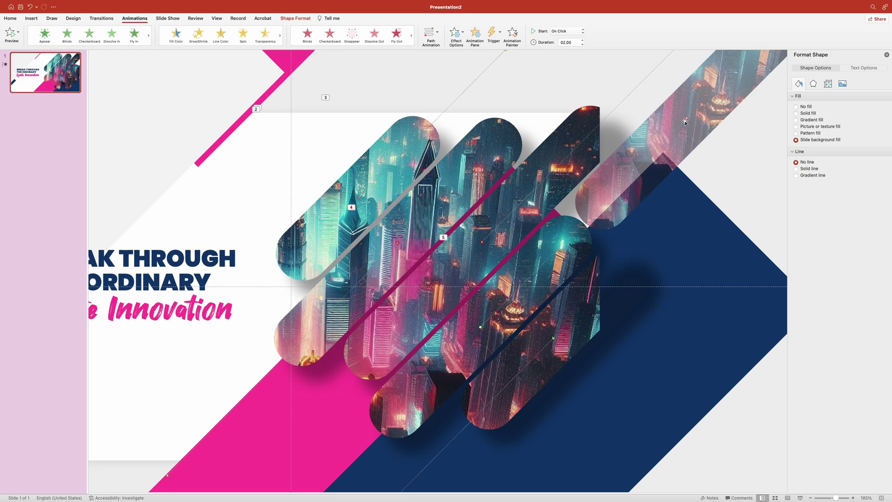
drag(686, 120, 478, 330)
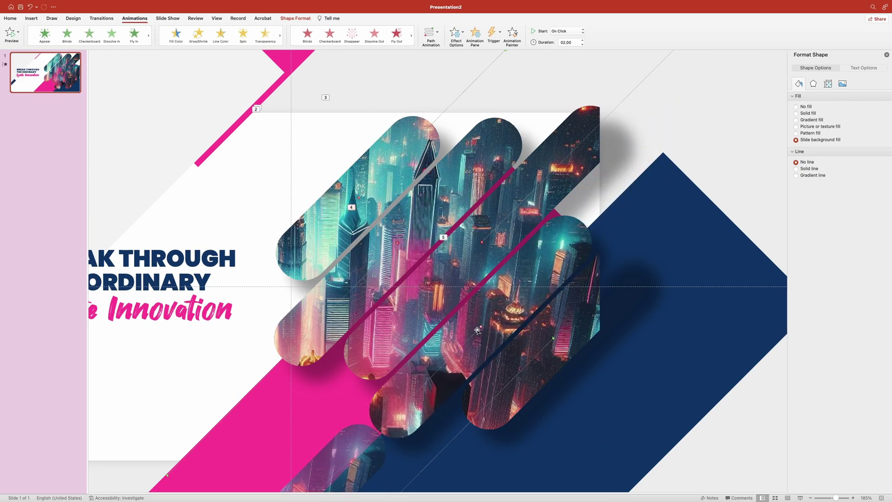
click(519, 358)
scroll(519, 357, down, 3)
click(389, 428)
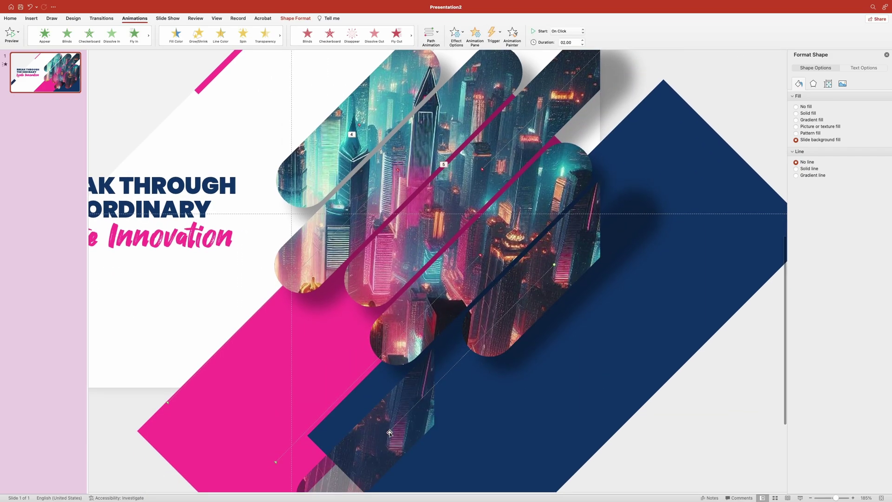
drag(394, 427, 557, 264)
click(740, 363)
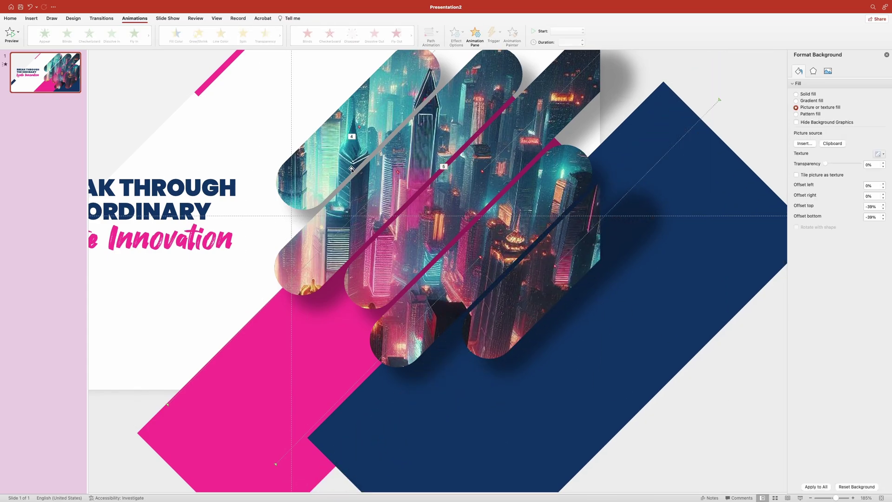
Step: Open the Animation Pane, select all five capsule animations, and set them to start With Previous
scroll(351, 172, up, 3)
scroll(351, 172, left, 3)
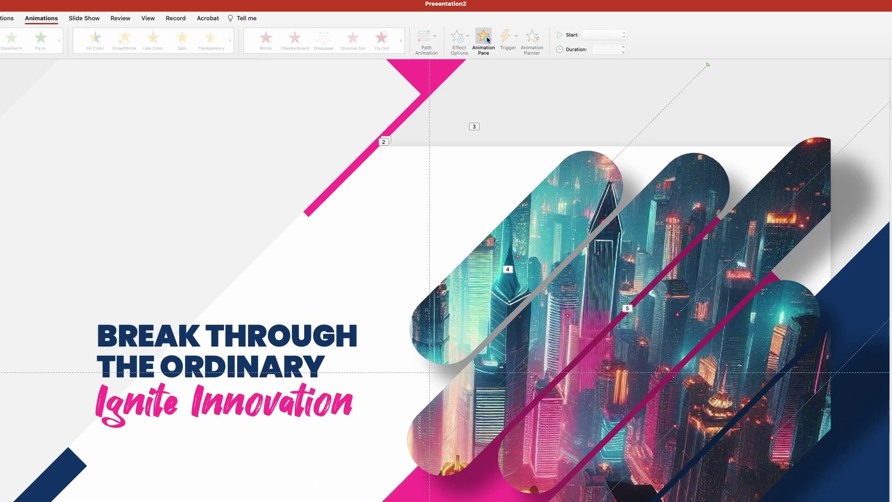
click(487, 40)
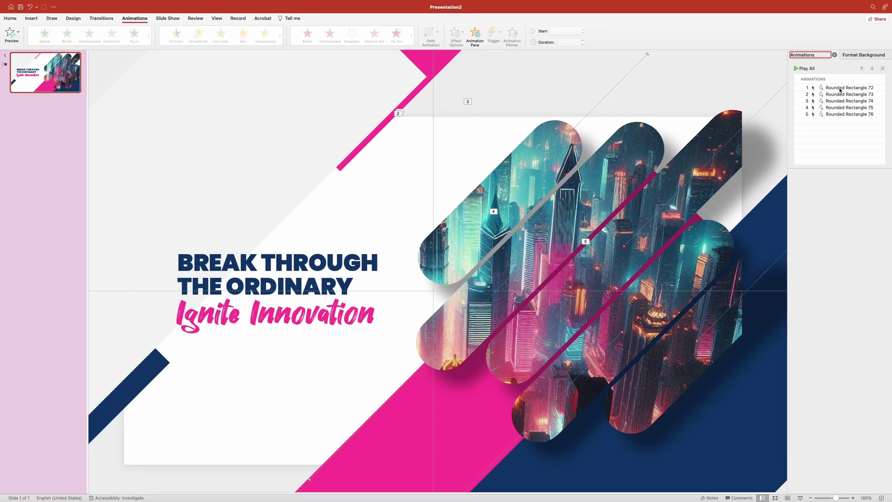
click(841, 88)
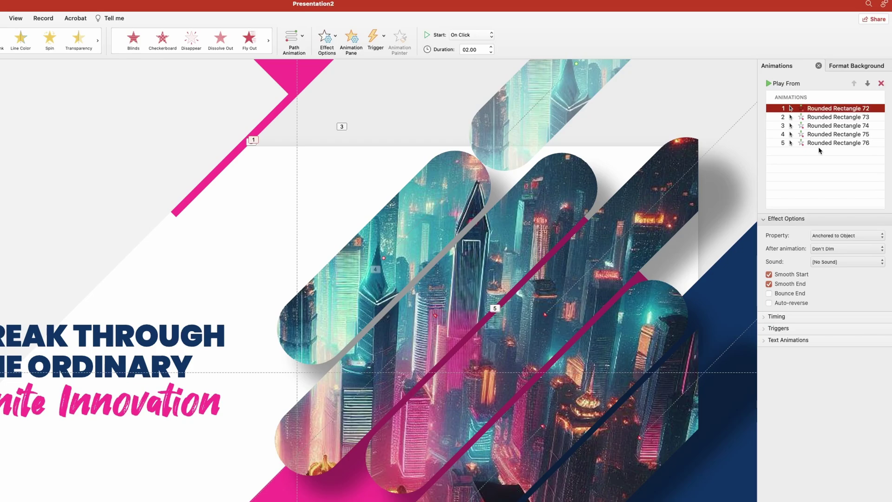
shift+click(836, 114)
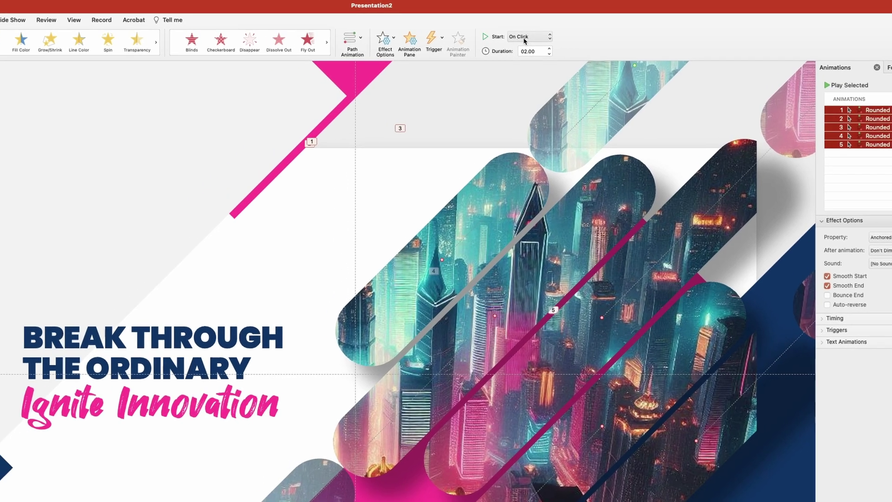
click(472, 34)
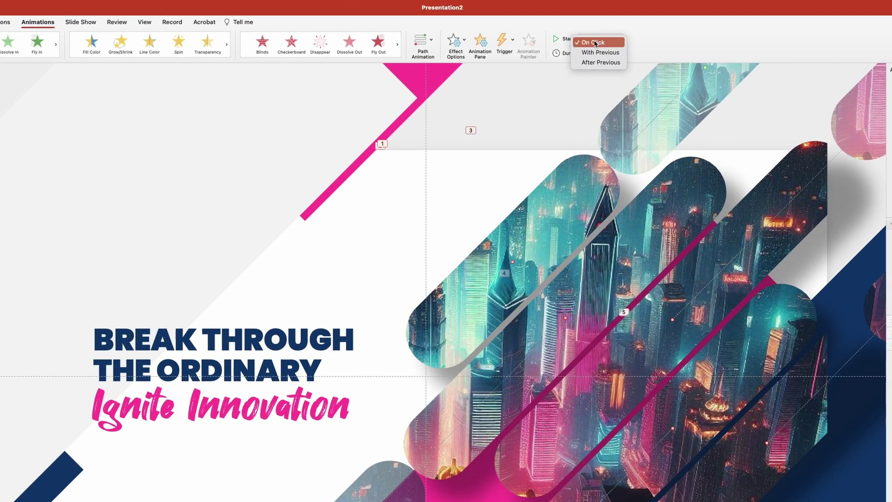
click(601, 53)
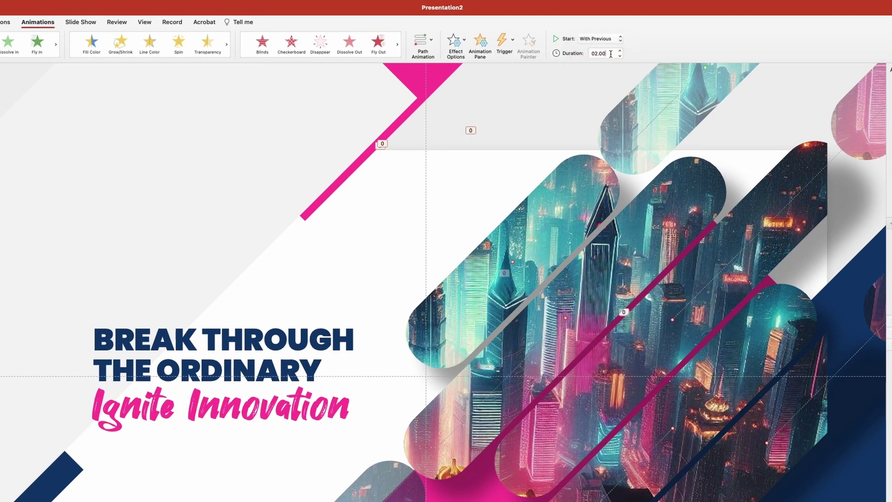
Step: Set the capsule animations' duration to 1 second
double_click(611, 54)
text(1)
key(Return)
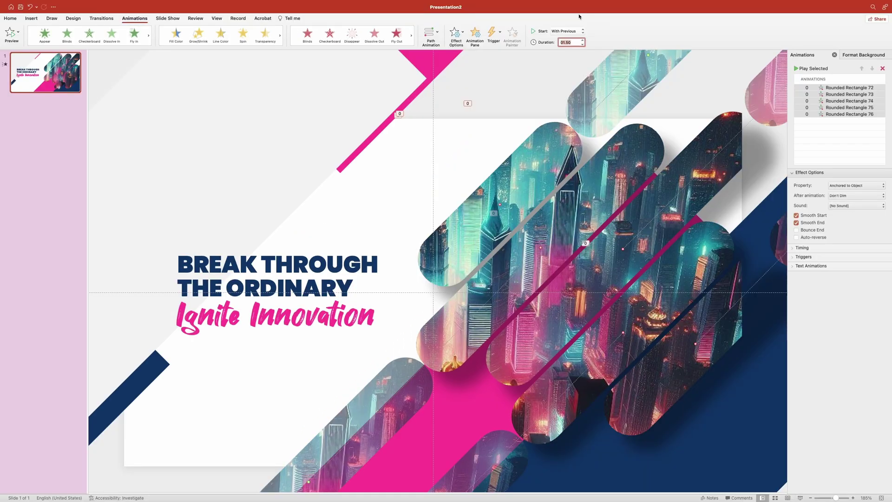
key(BackSpace)
text(1)
key(Return)
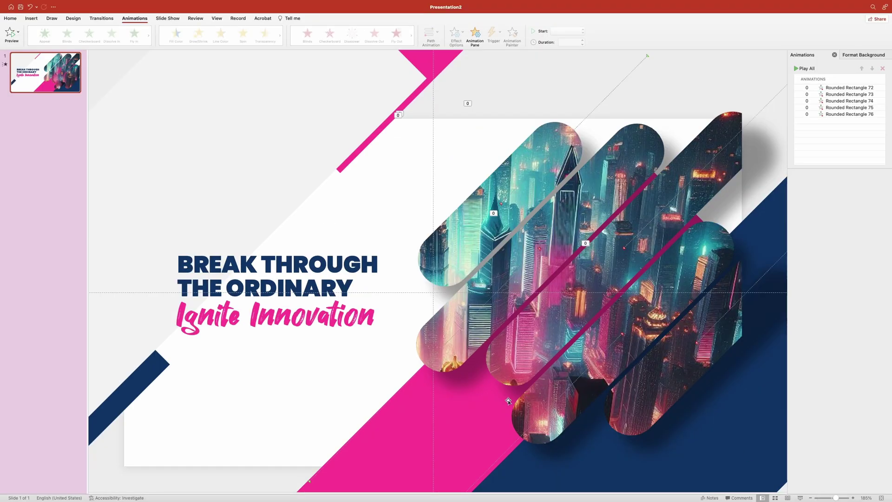
Step: Apply Fly In From Left to the three title text boxes, each starting After Previous
click(291, 261)
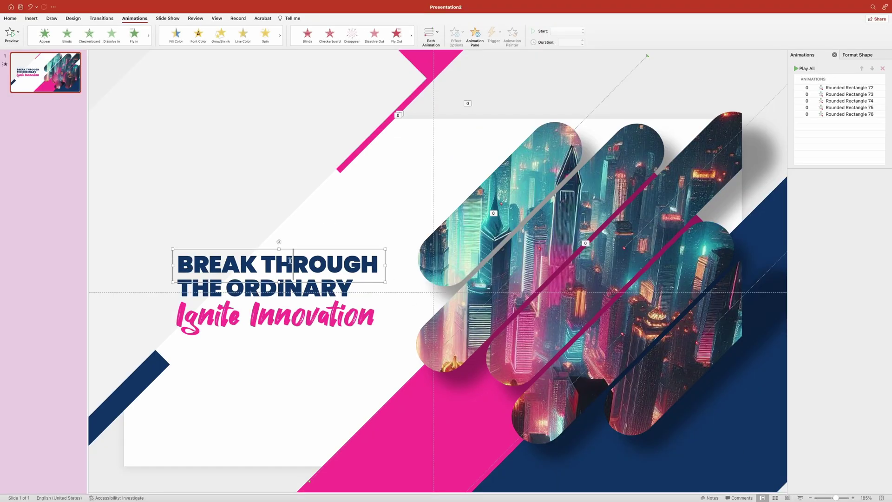
shift+click(299, 293)
shift+click(299, 286)
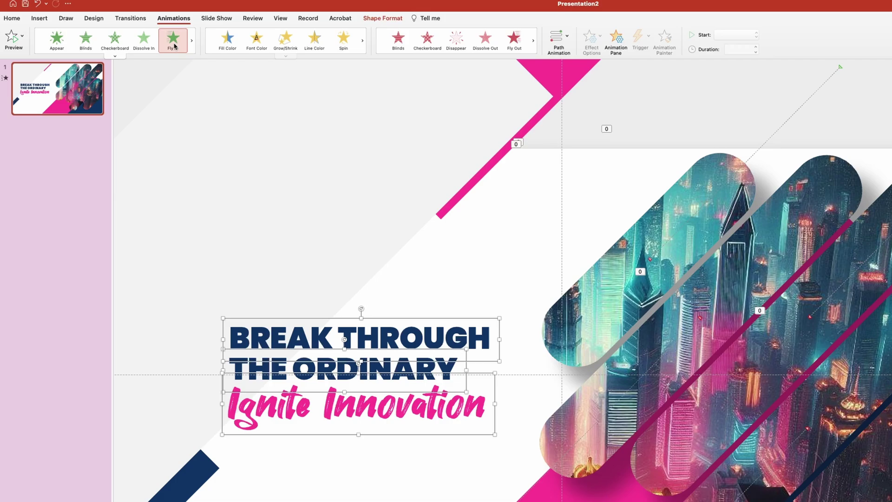
click(171, 42)
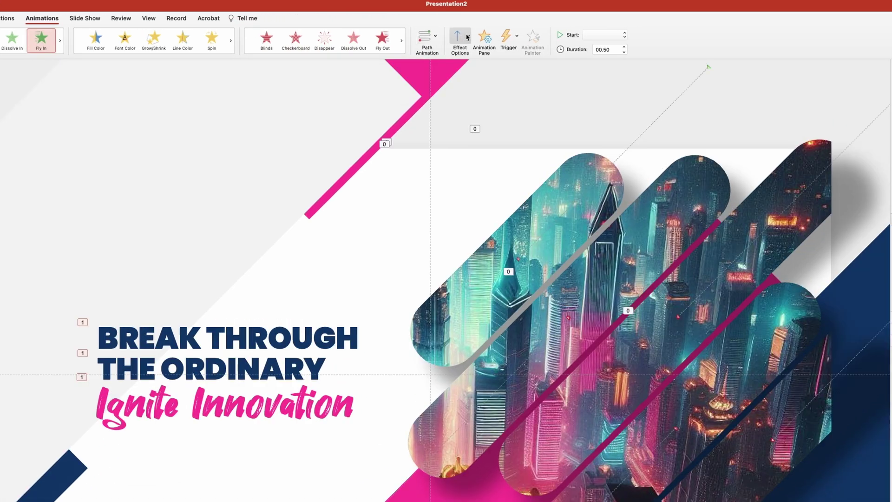
click(467, 36)
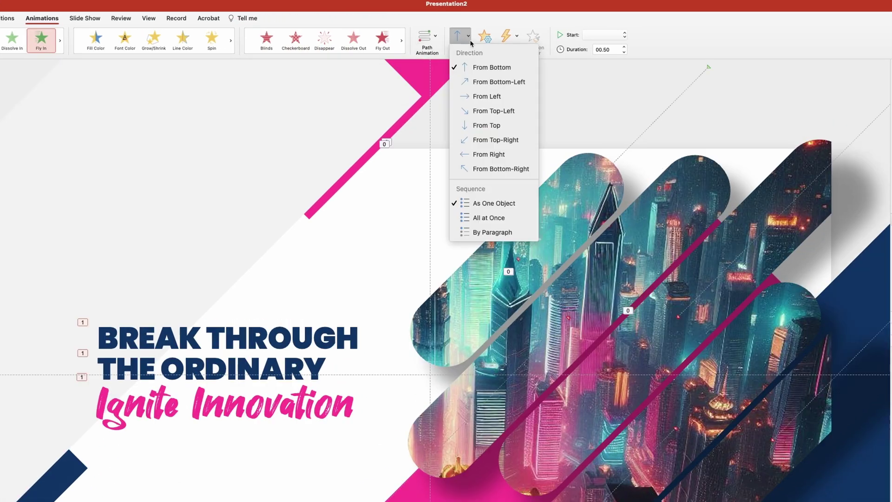
click(488, 94)
click(611, 36)
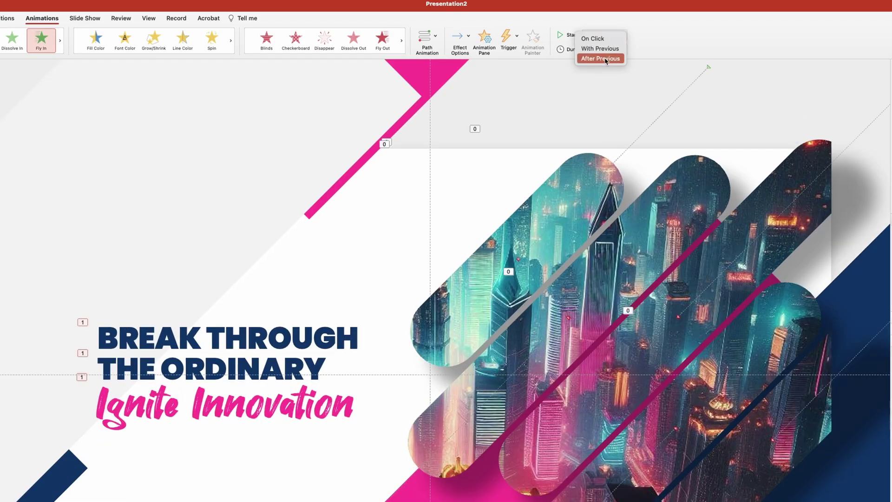
click(602, 59)
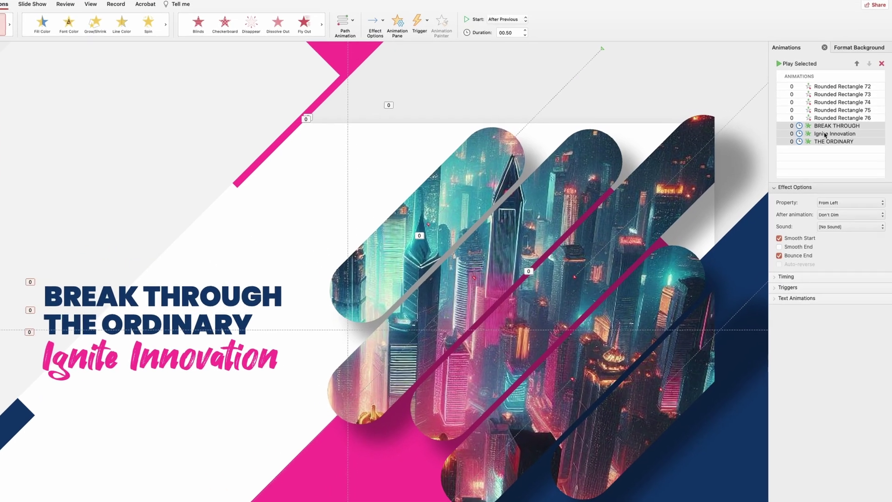
Step: Drag the Ignite Innovation row below THE ORDINARY in the Animation Pane
drag(826, 134, 820, 152)
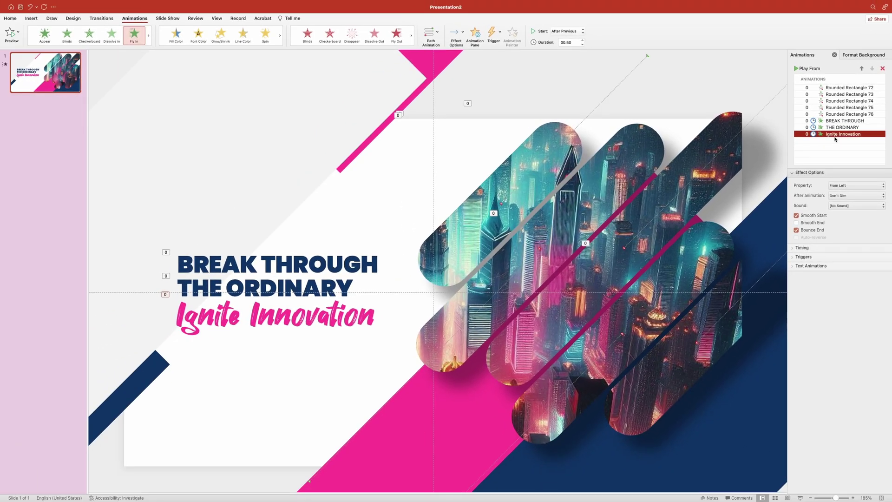